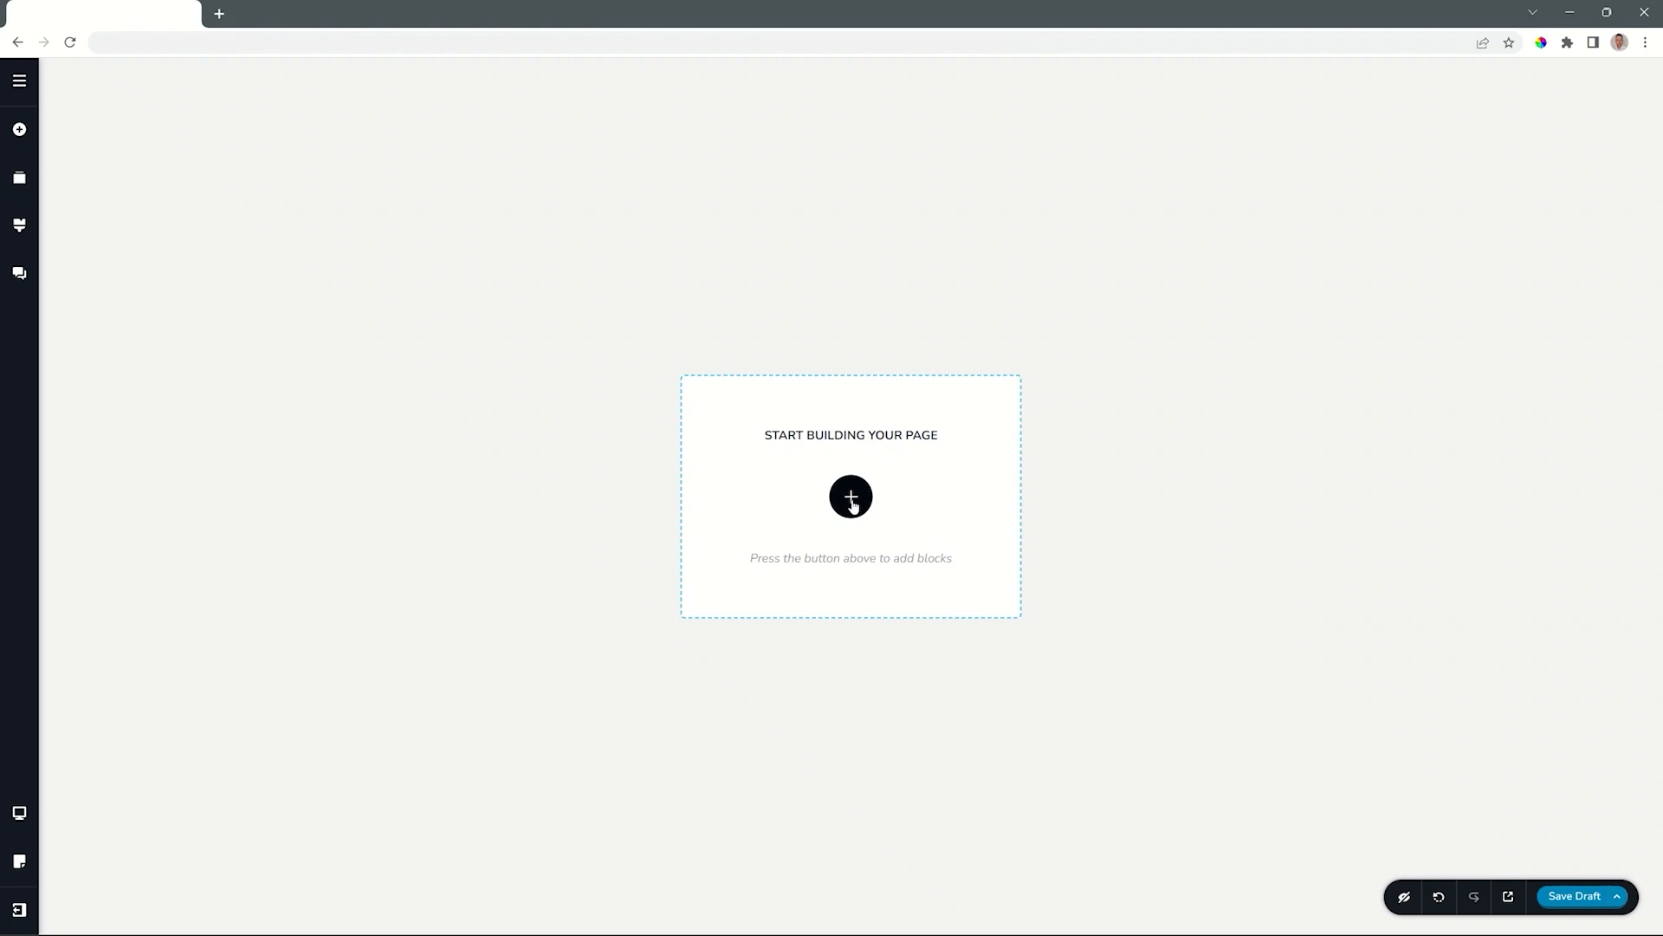
pyautogui.click(852, 501)
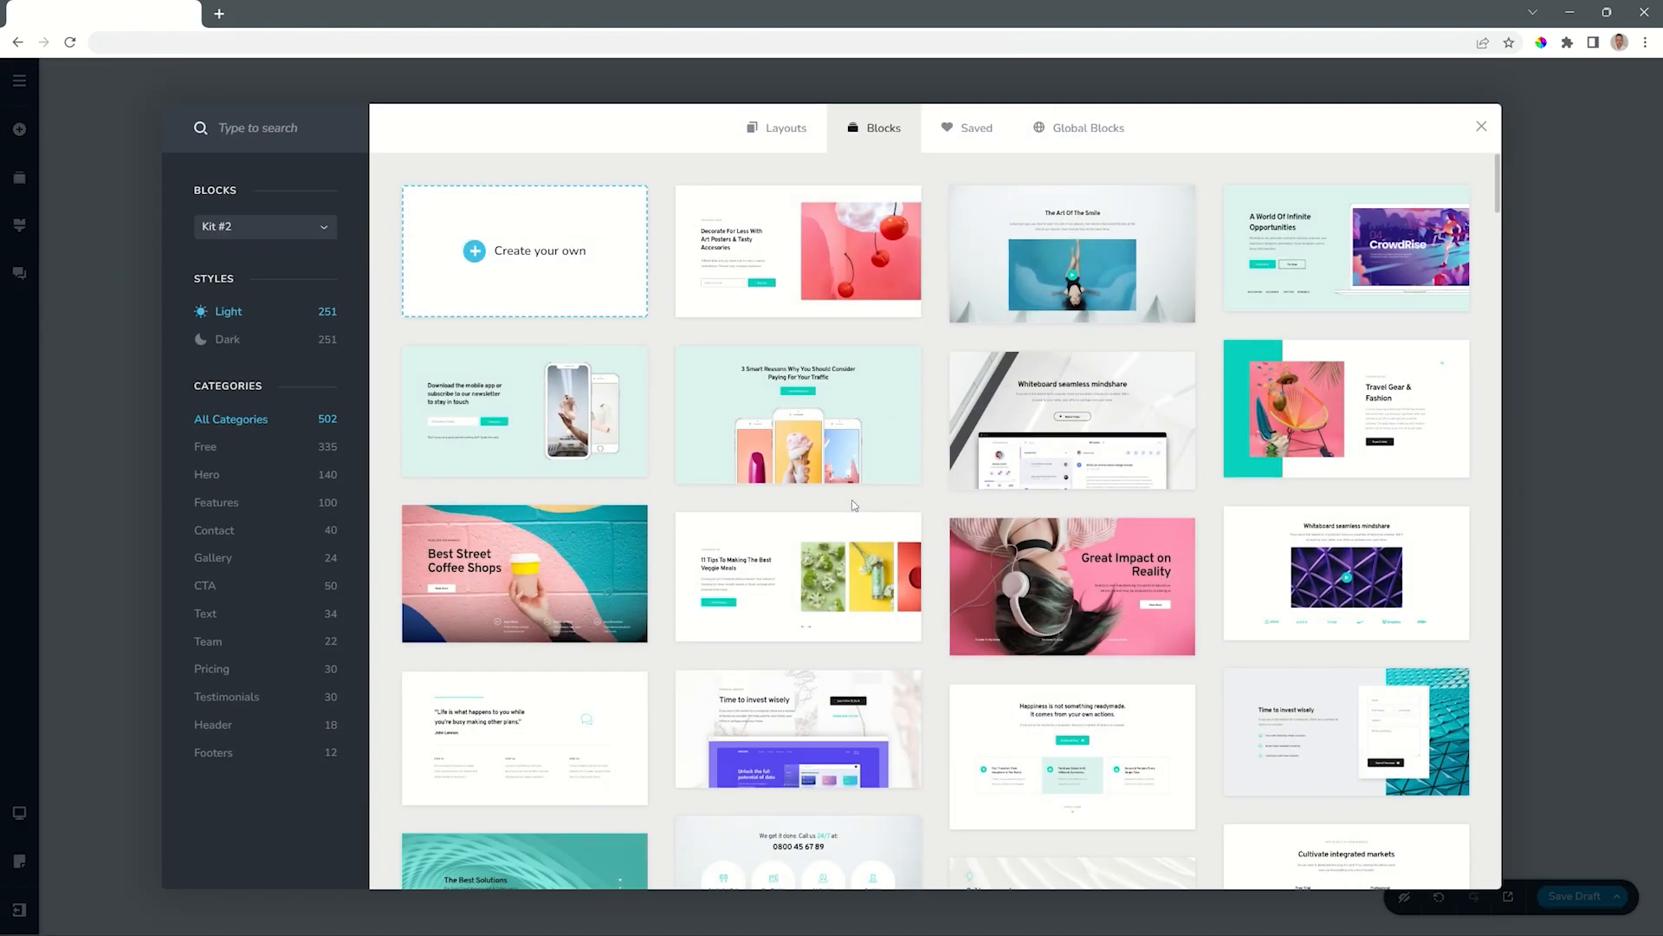
pyautogui.click(523, 254)
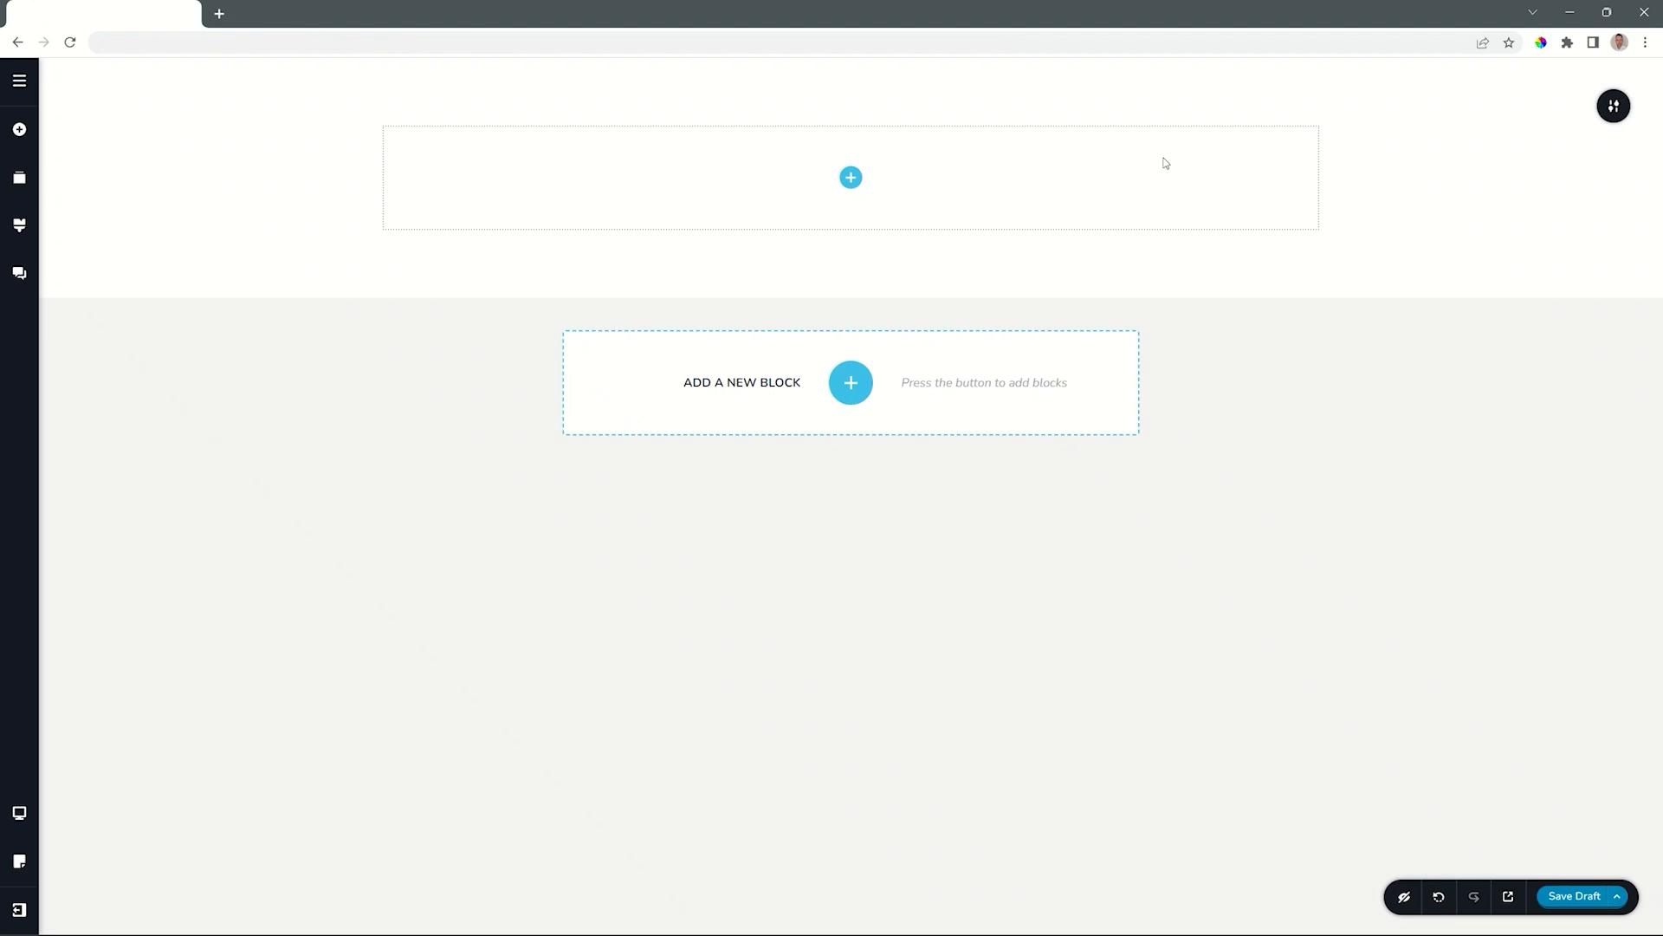
pyautogui.click(1439, 897)
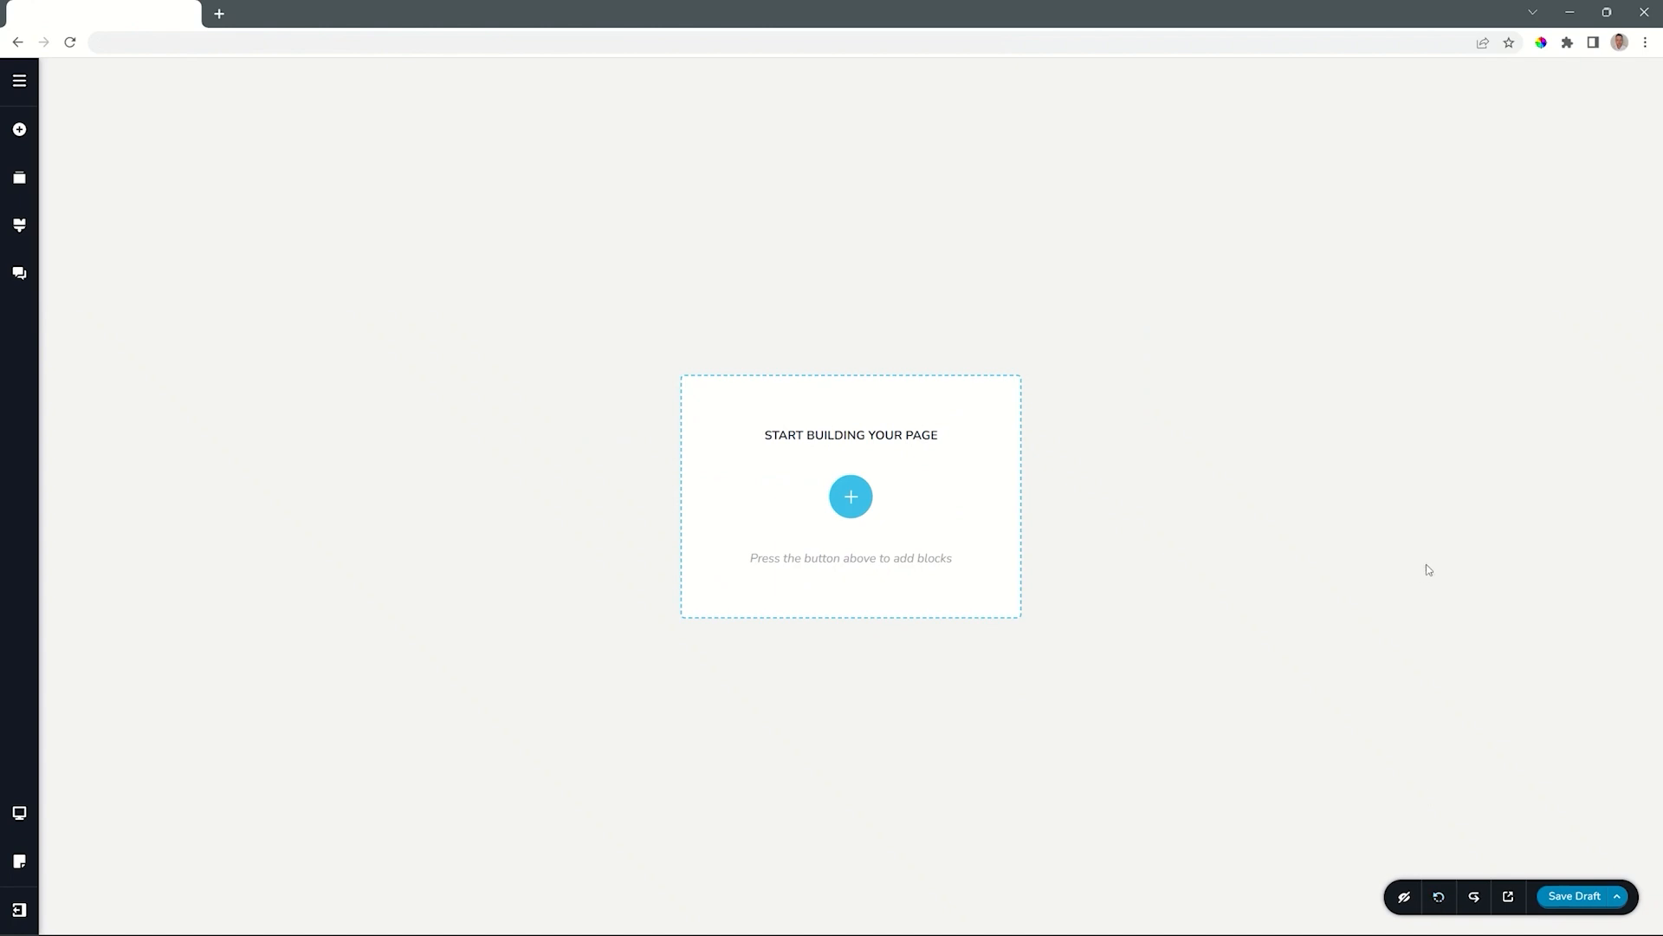
# Look through the light-style premade blocks of Kit #2 across all categories in the block library
pyautogui.click(851, 498)
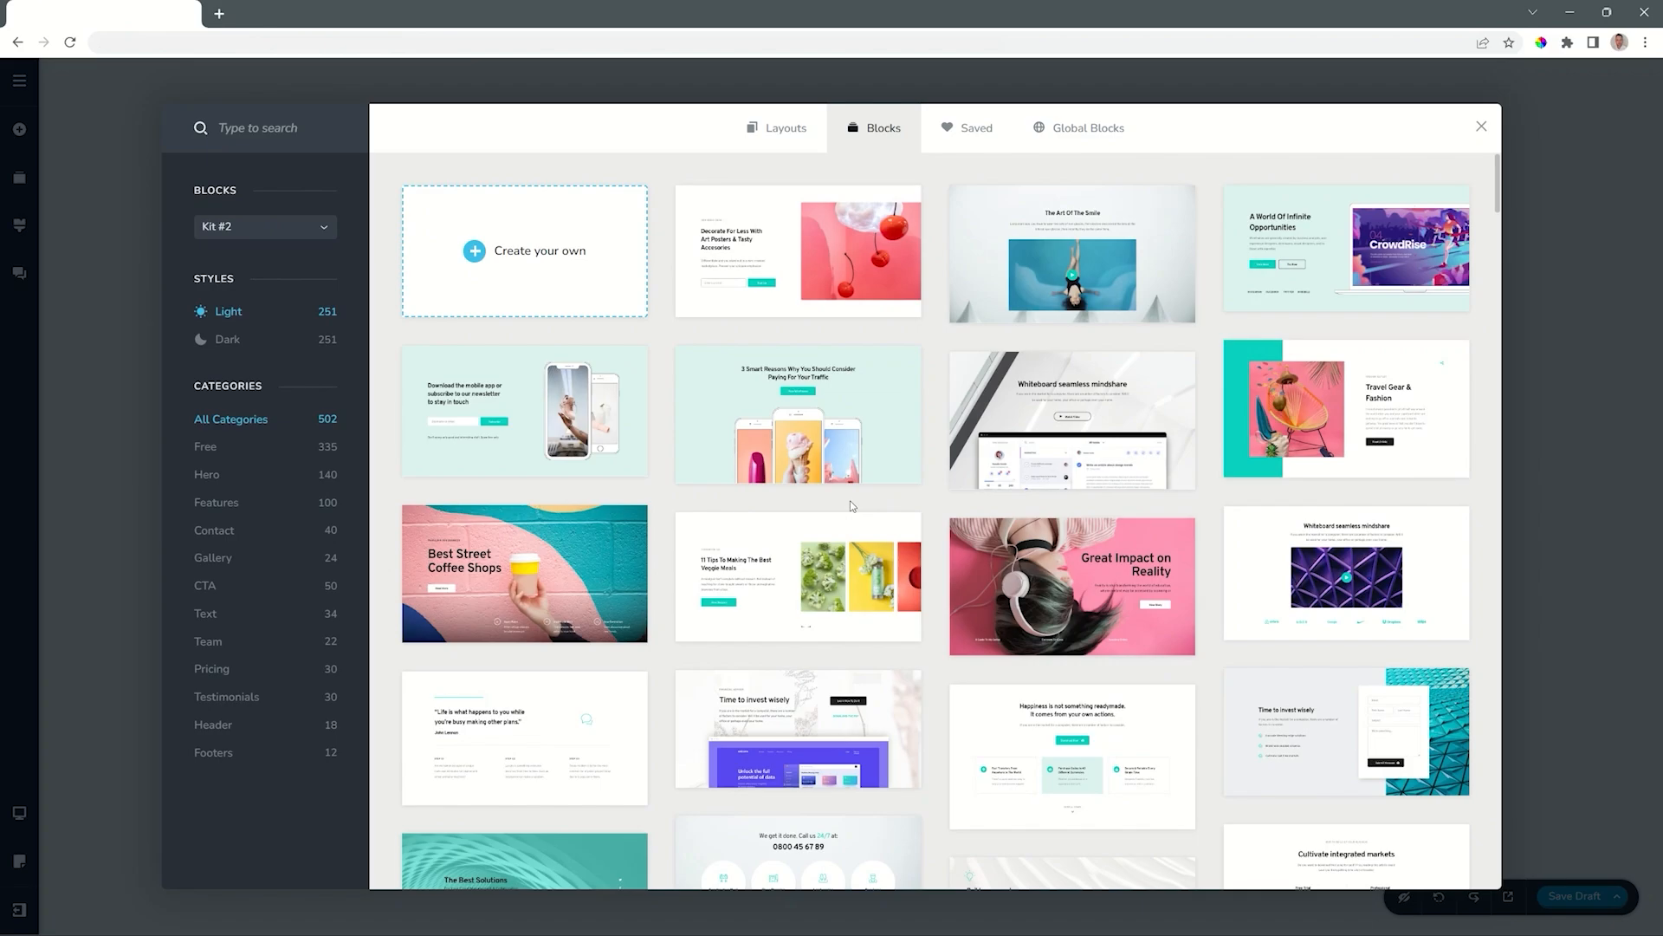
pyautogui.scroll(-6, 1005, 416)
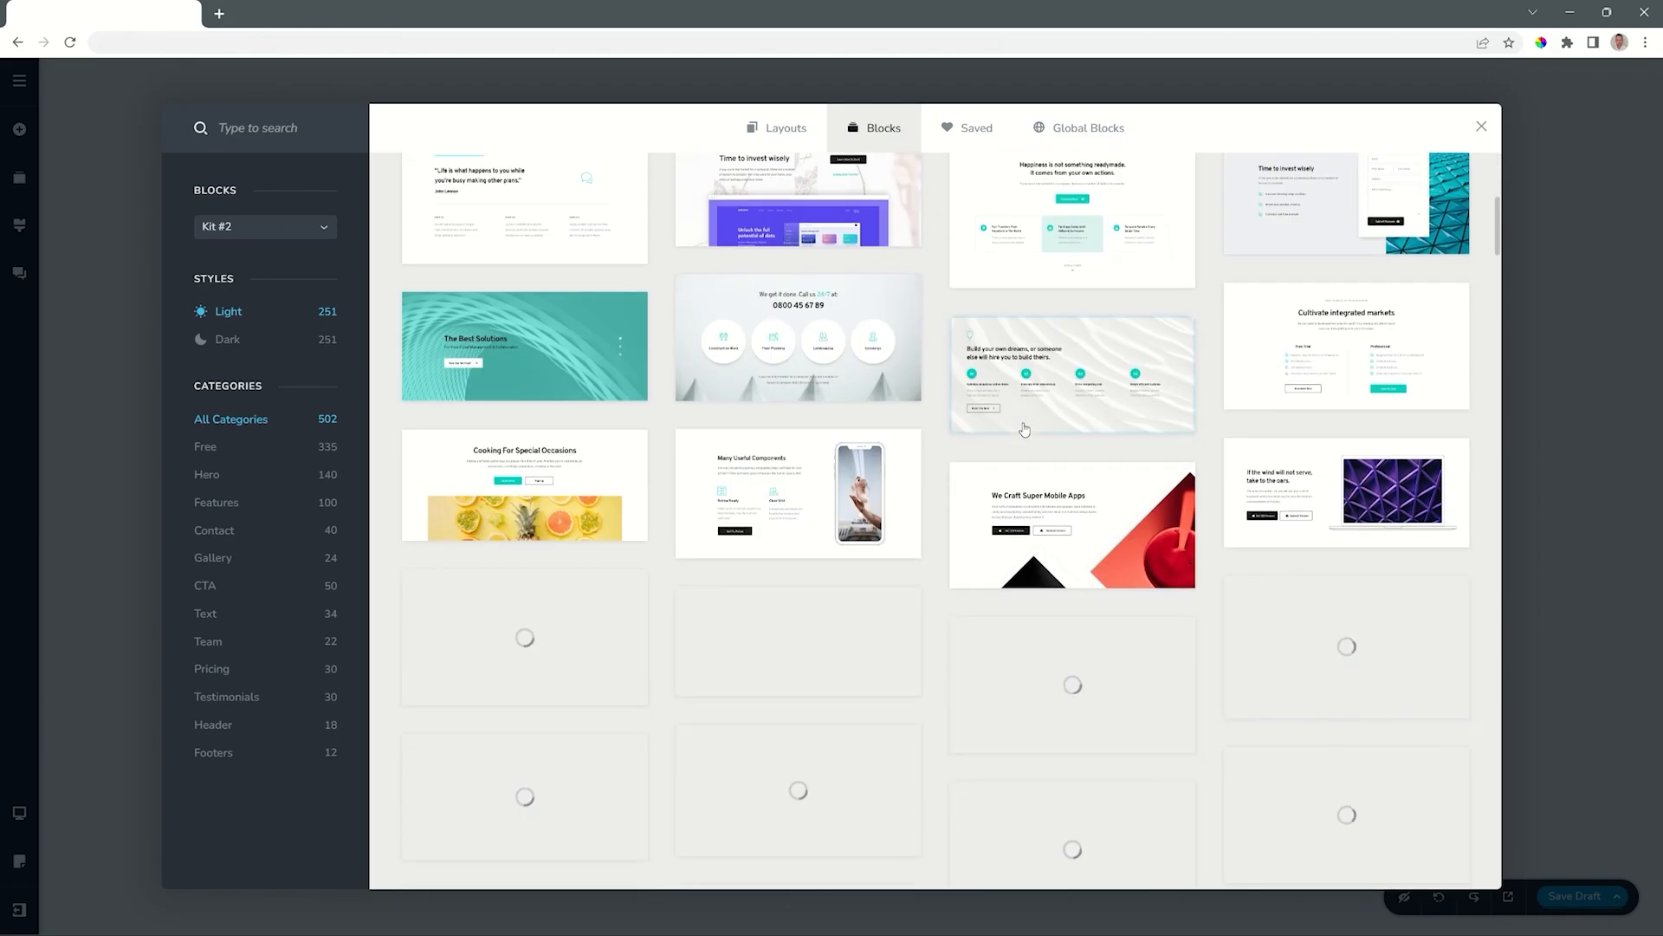
pyautogui.scroll(-15, 1024, 429)
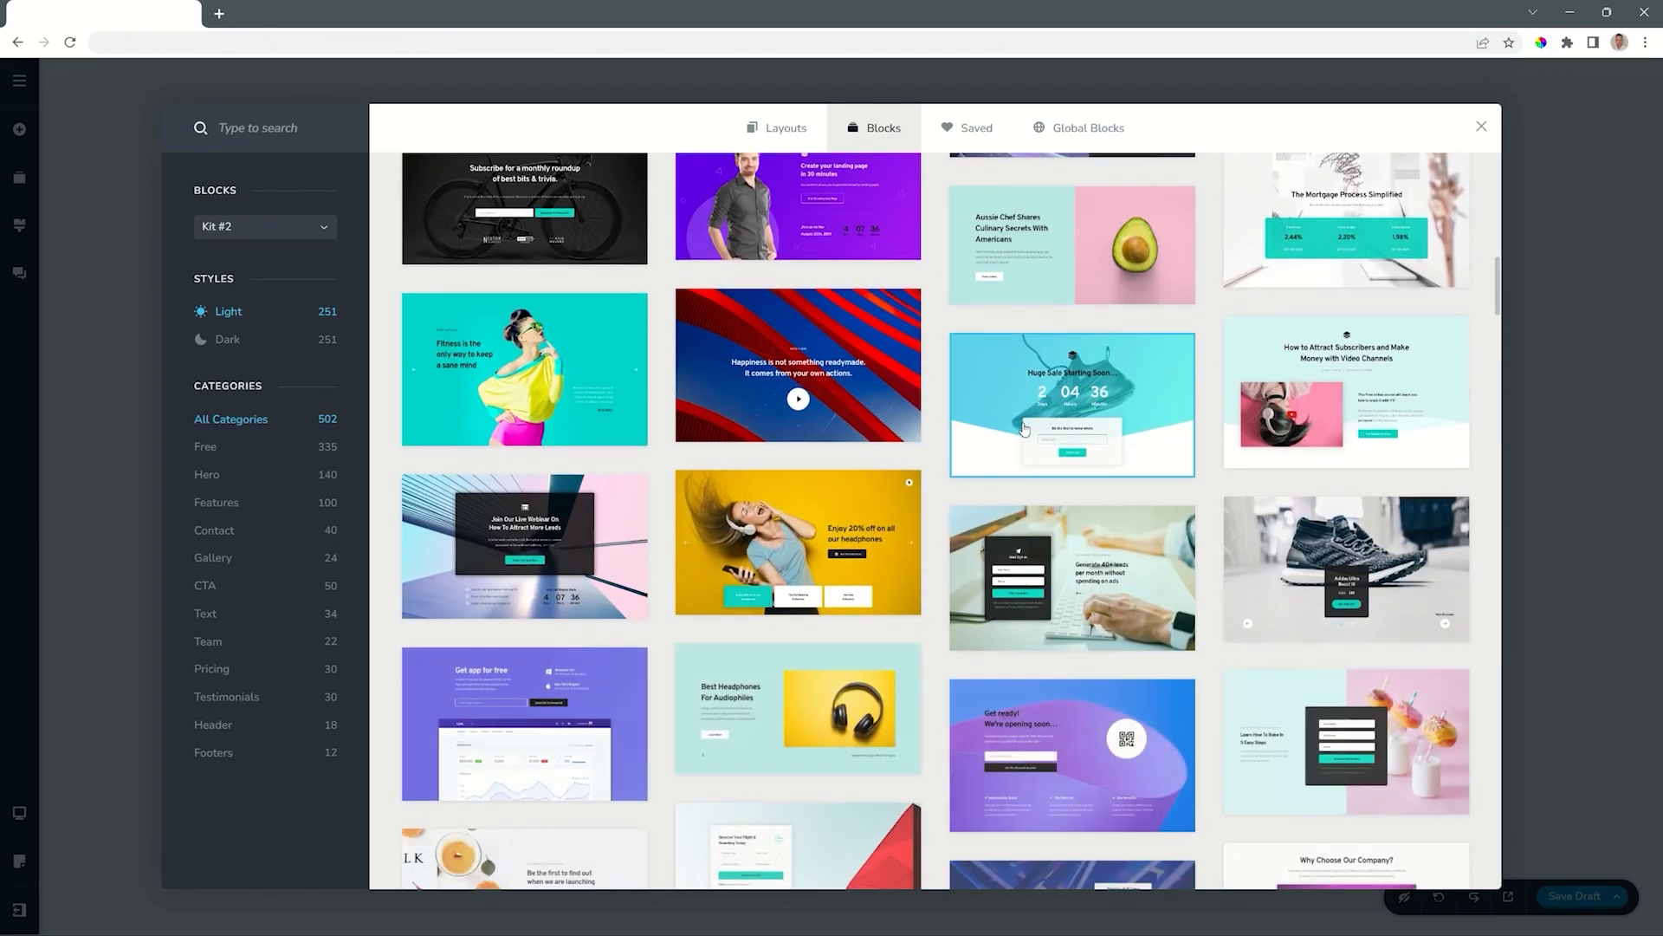
pyautogui.scroll(-10, 1024, 429)
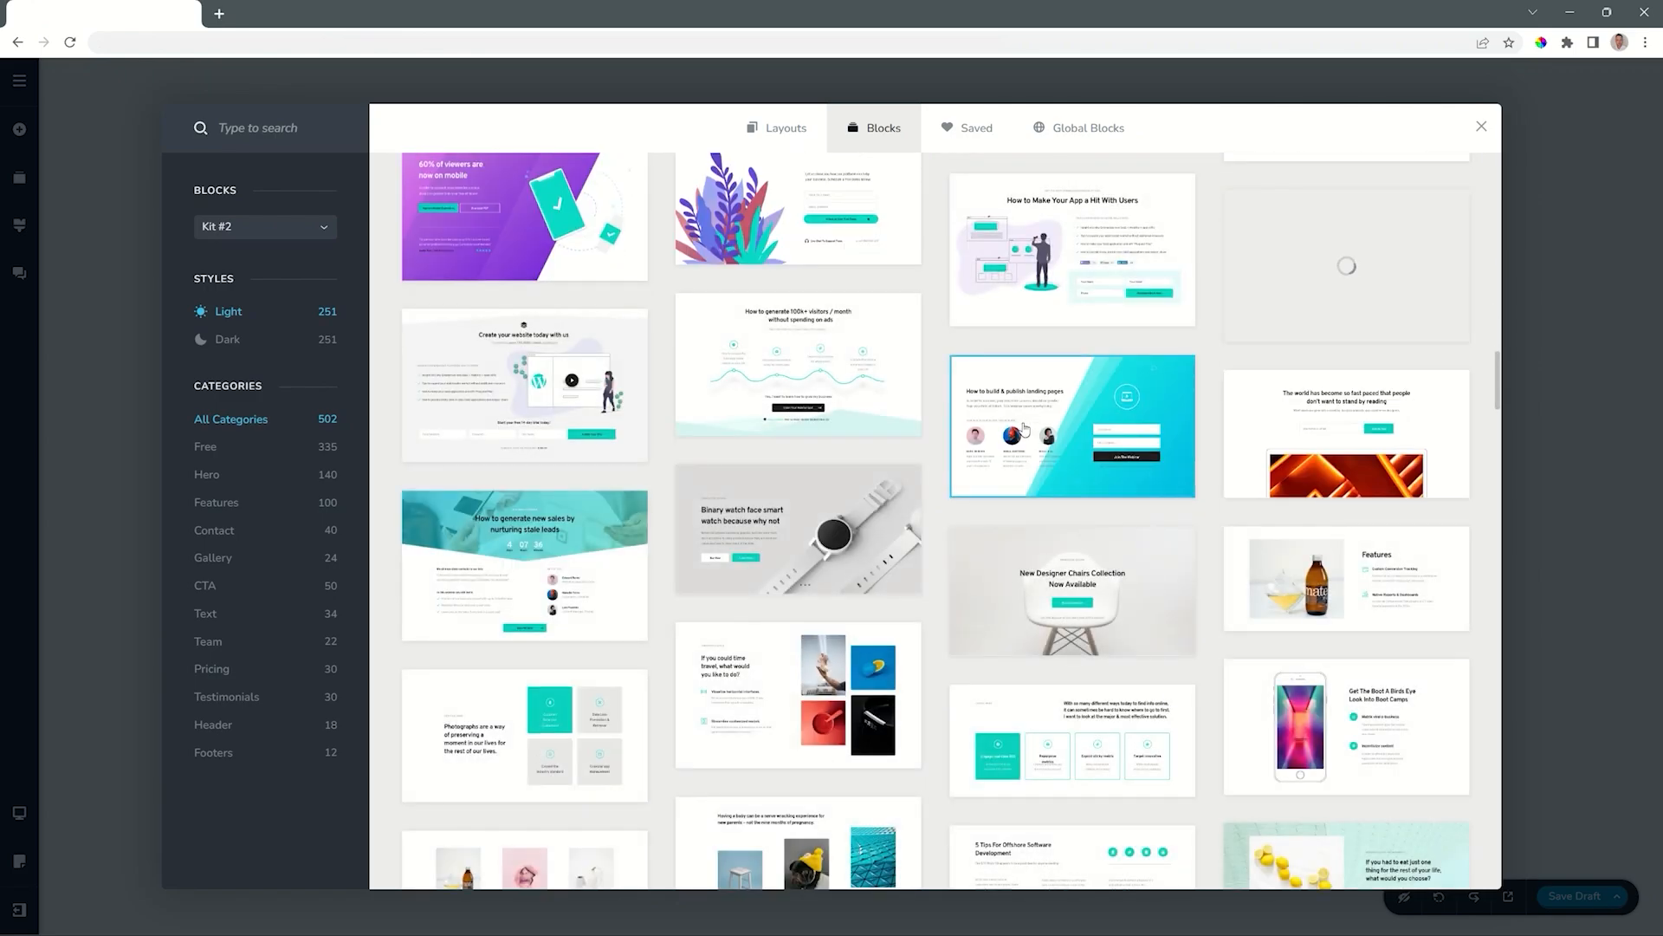
pyautogui.scroll(-6, 1024, 429)
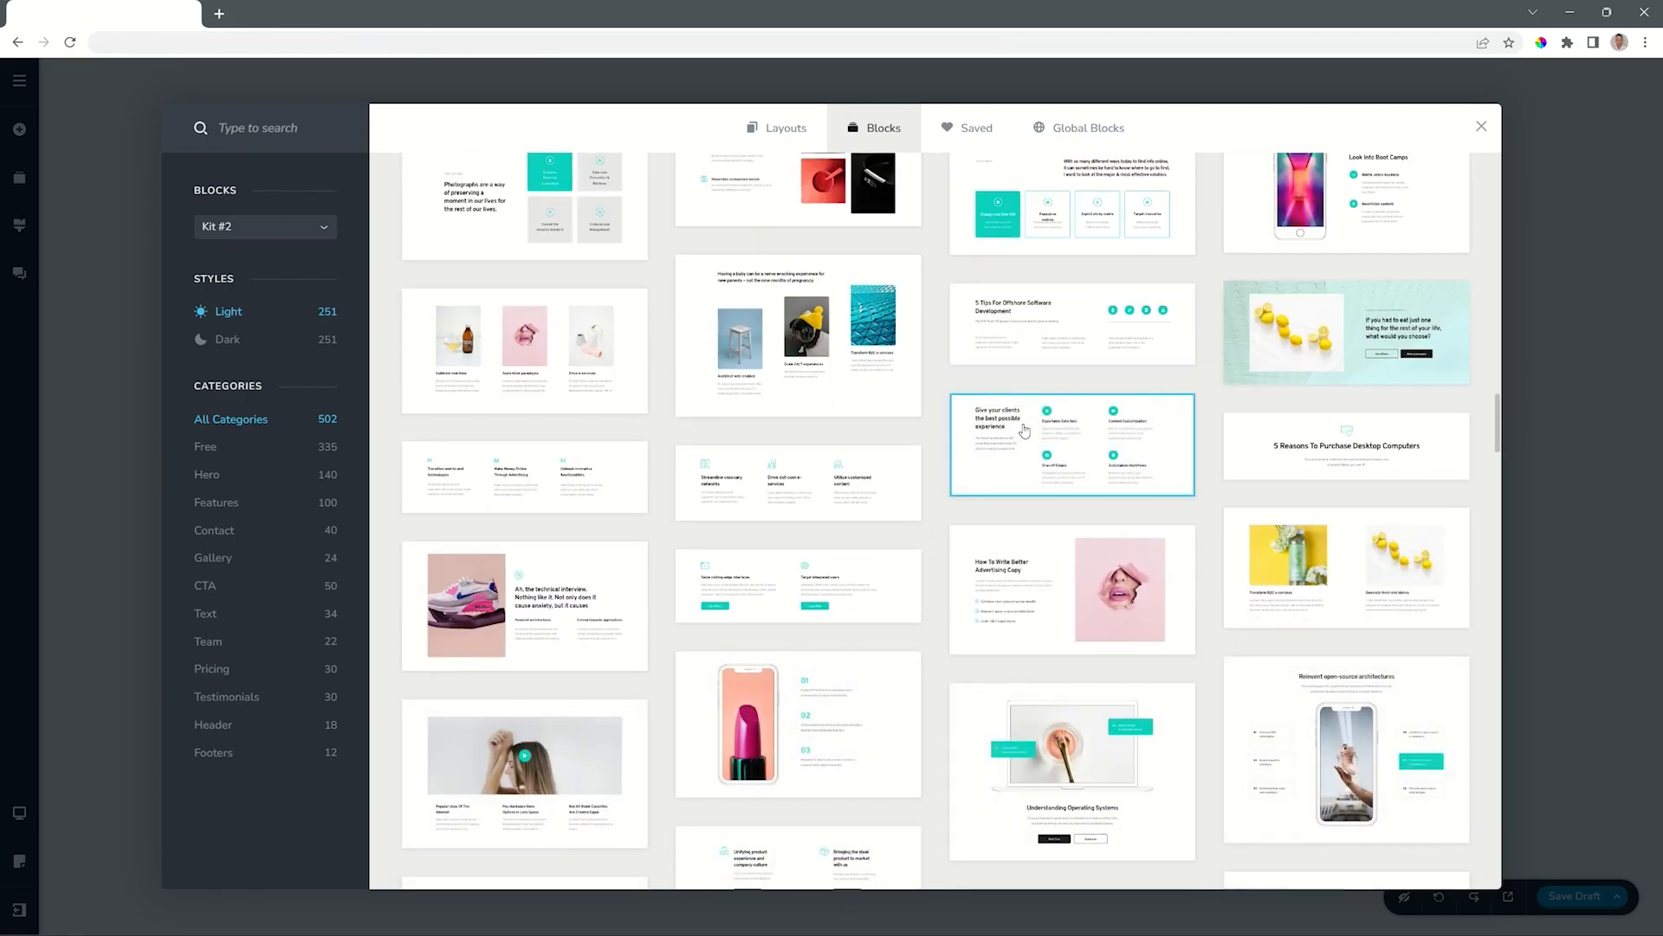
pyautogui.scroll(-4, 1024, 431)
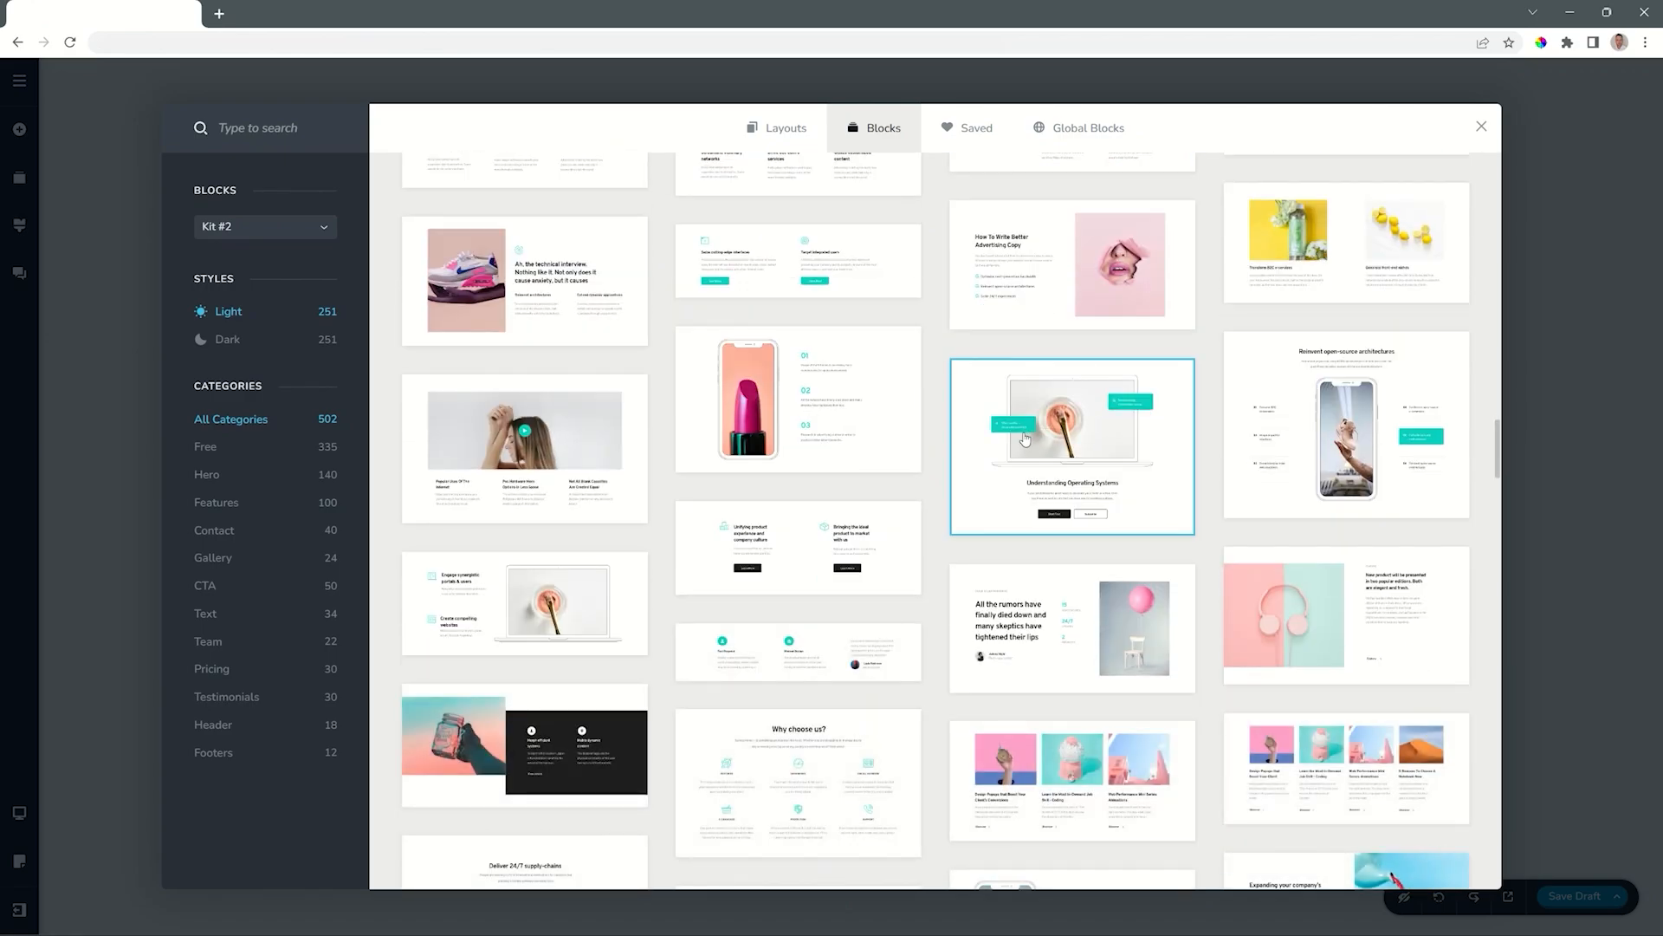
pyautogui.scroll(-5, 1024, 437)
pyautogui.scroll(-4, 1025, 442)
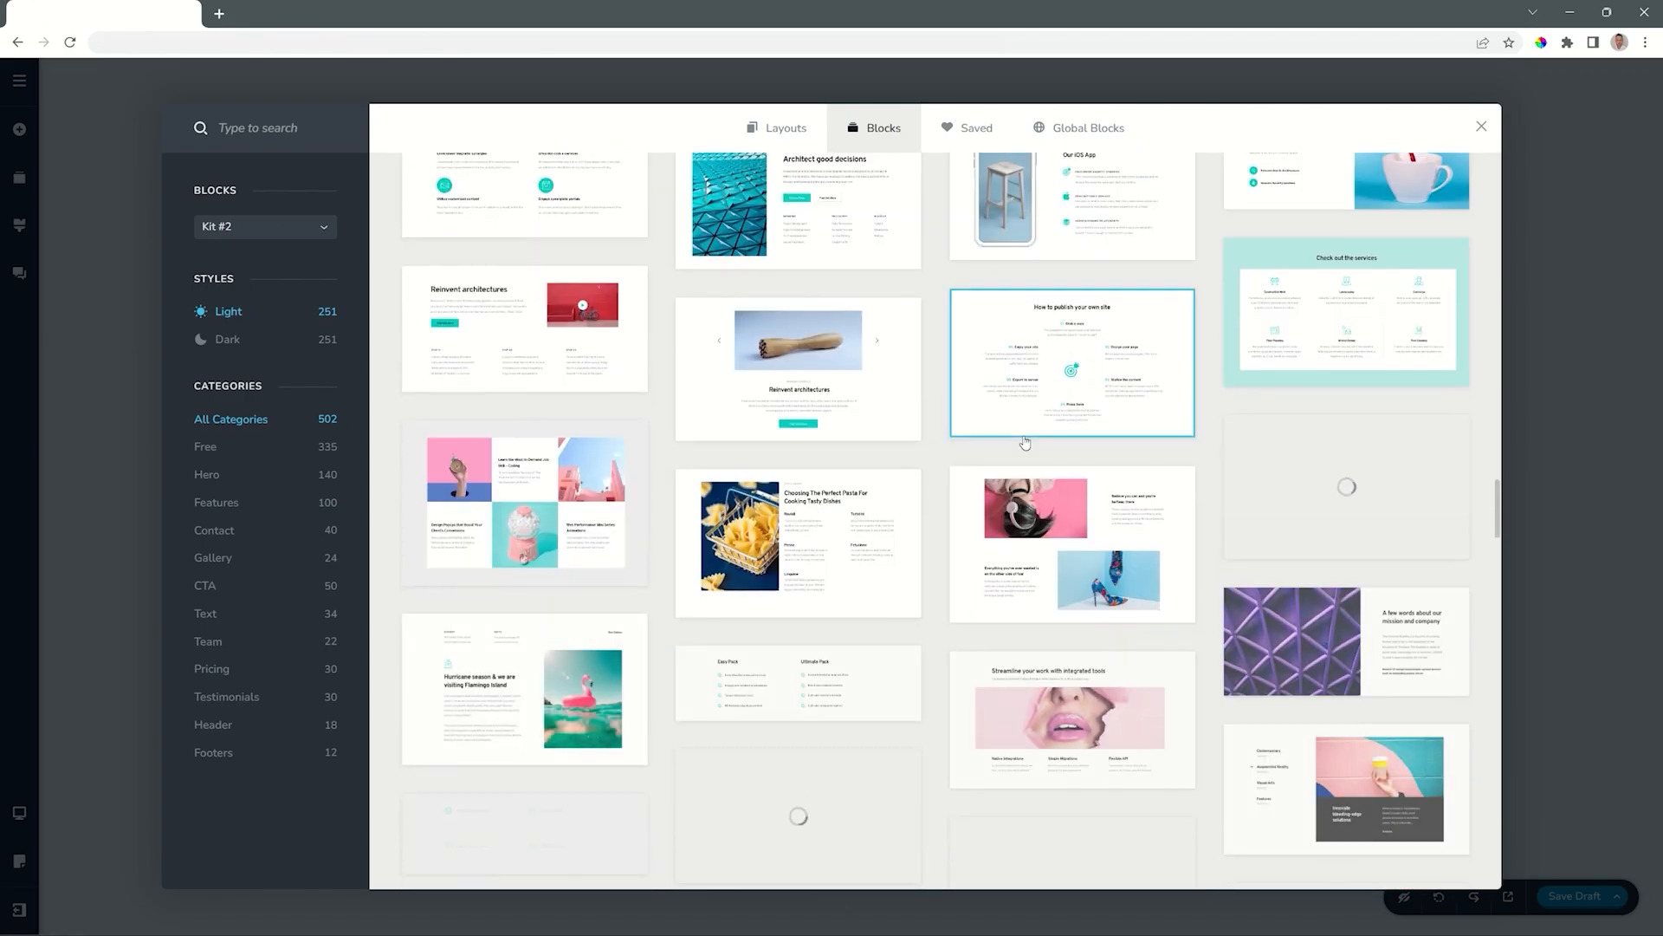
pyautogui.scroll(9, 1025, 442)
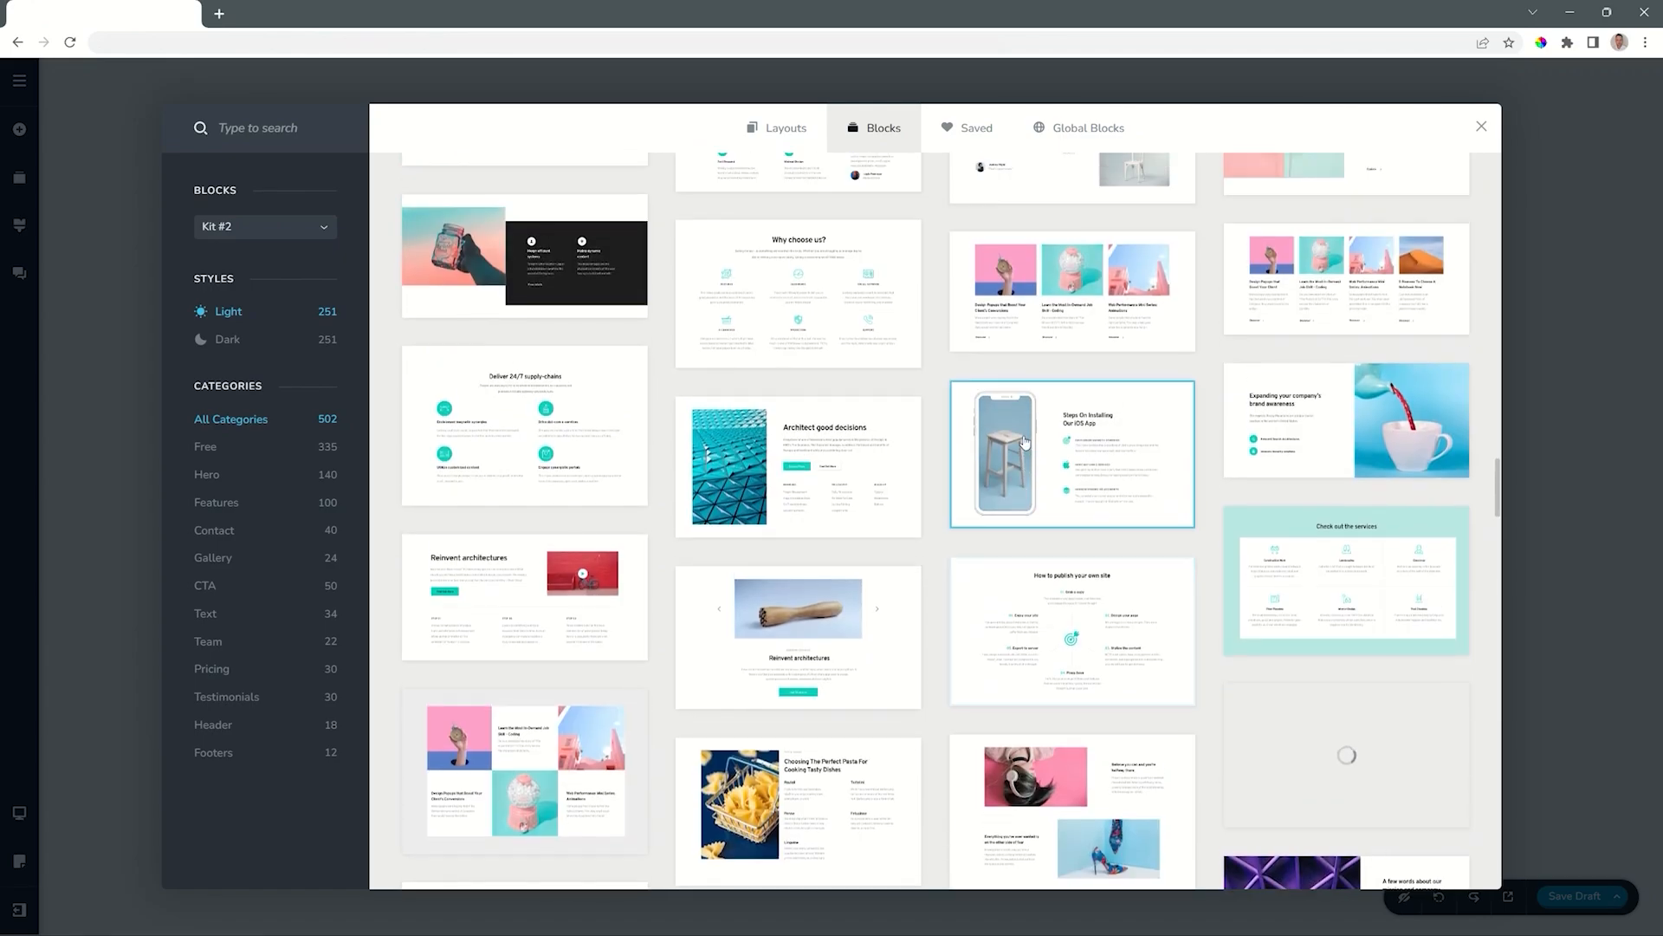
pyautogui.scroll(-10, 1025, 444)
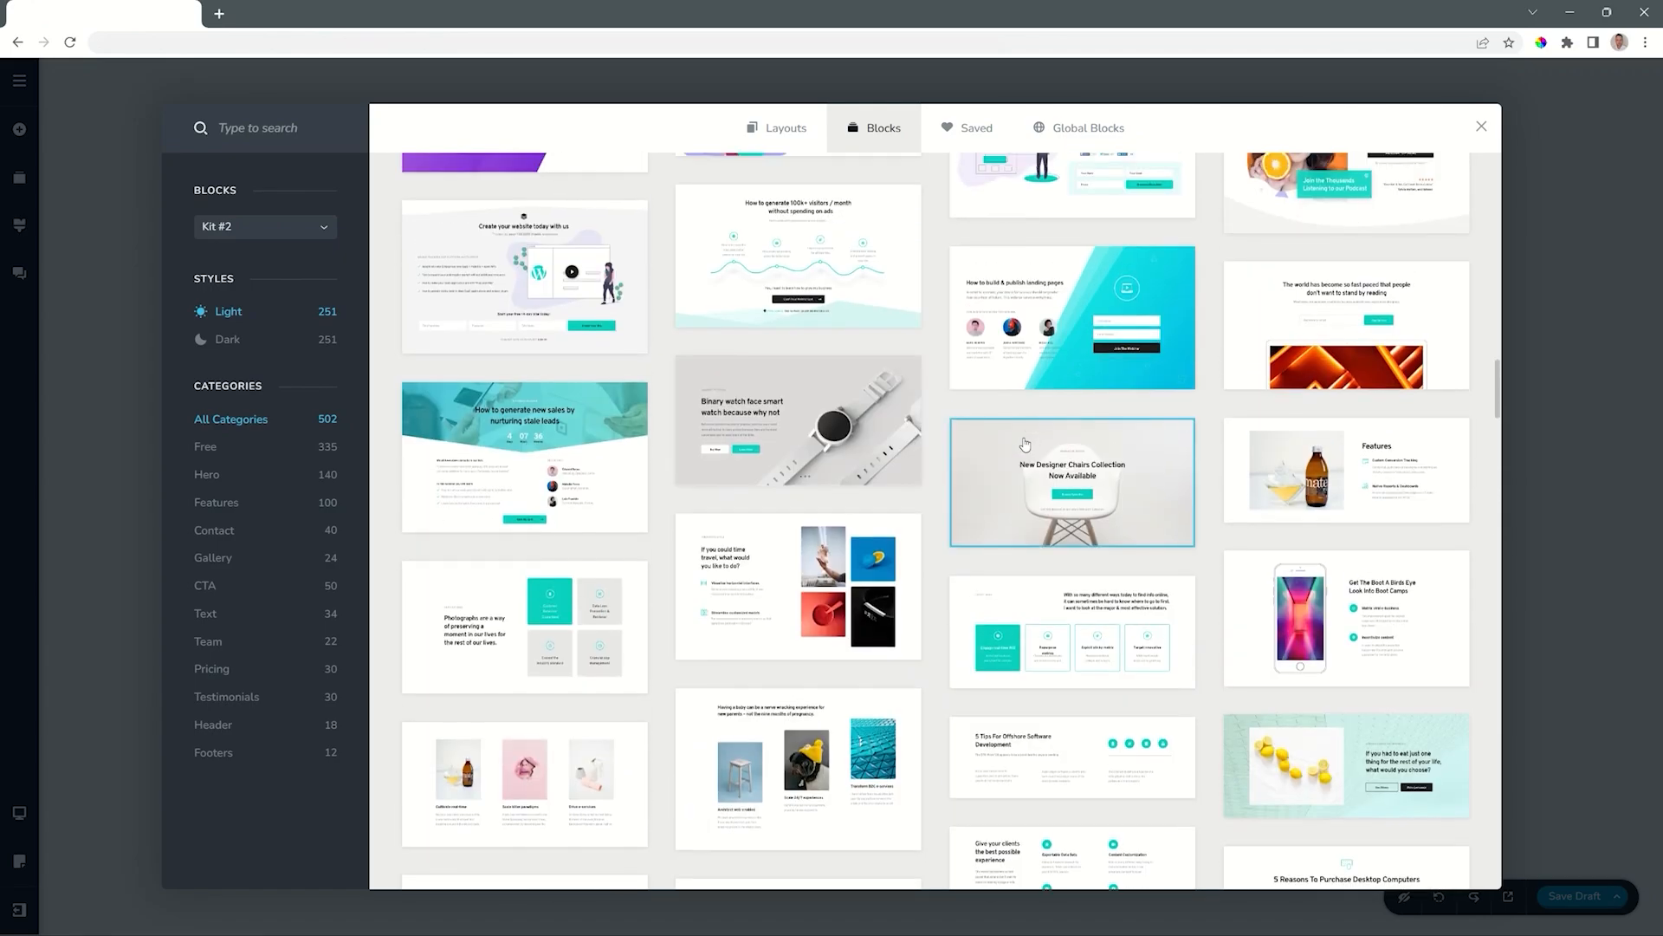
pyautogui.scroll(6, 1025, 443)
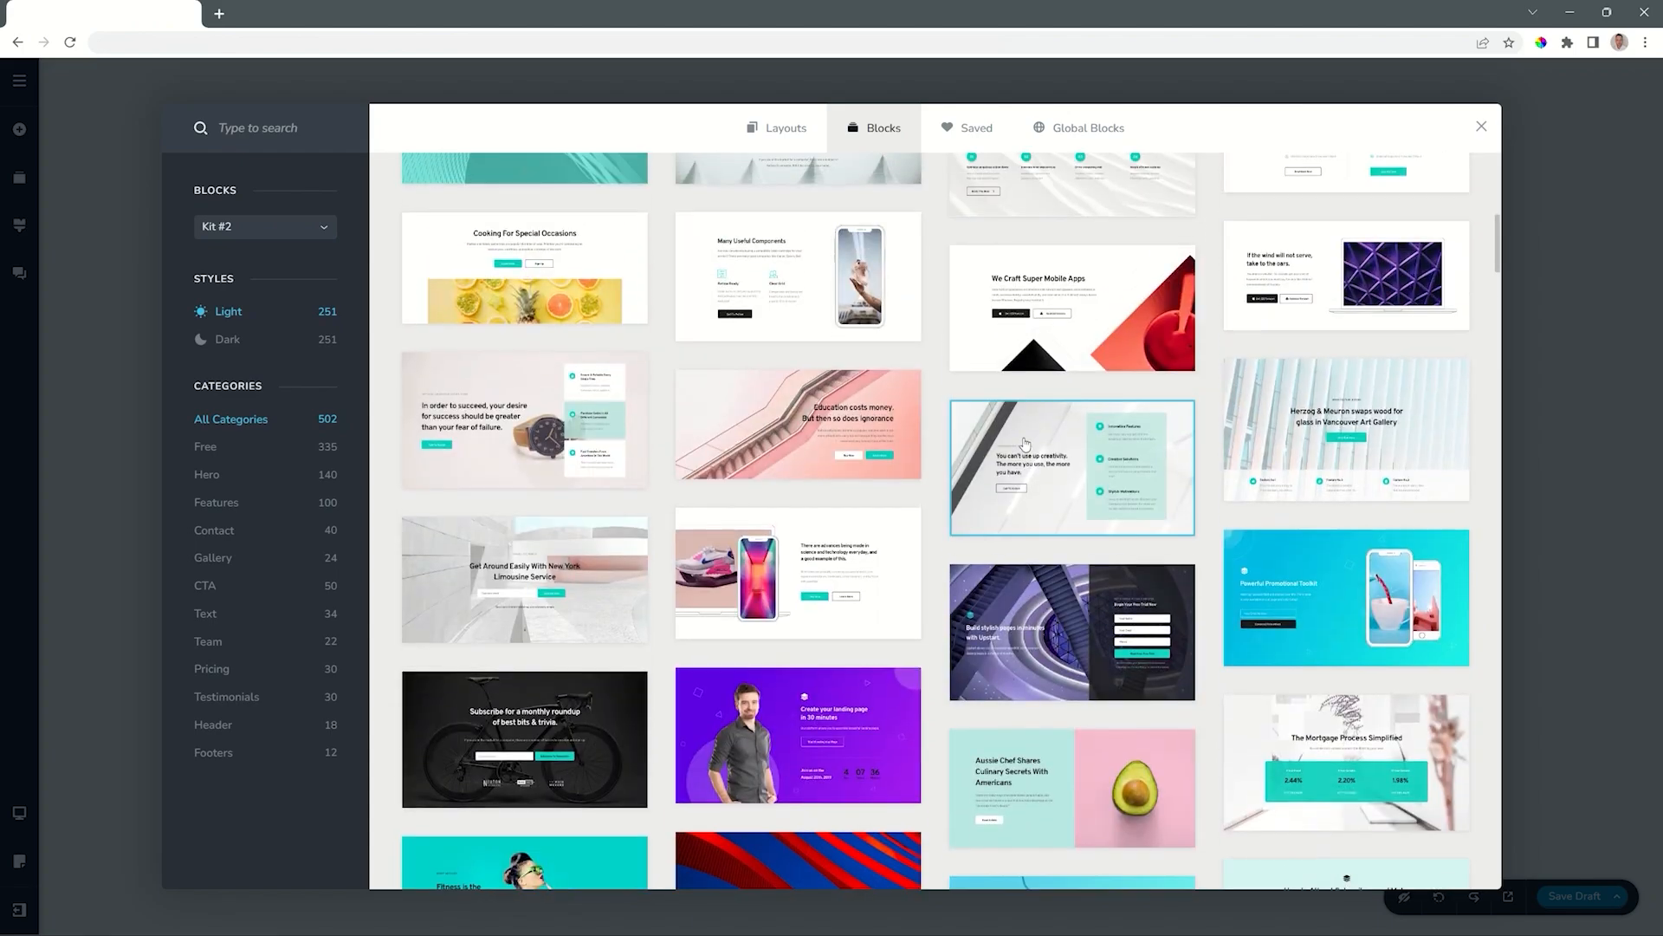
# Start the page with the dark Hero block headed "Herzog & Meuron swaps wood for glass in Vancouver Art Gallery"
pyautogui.click(208, 475)
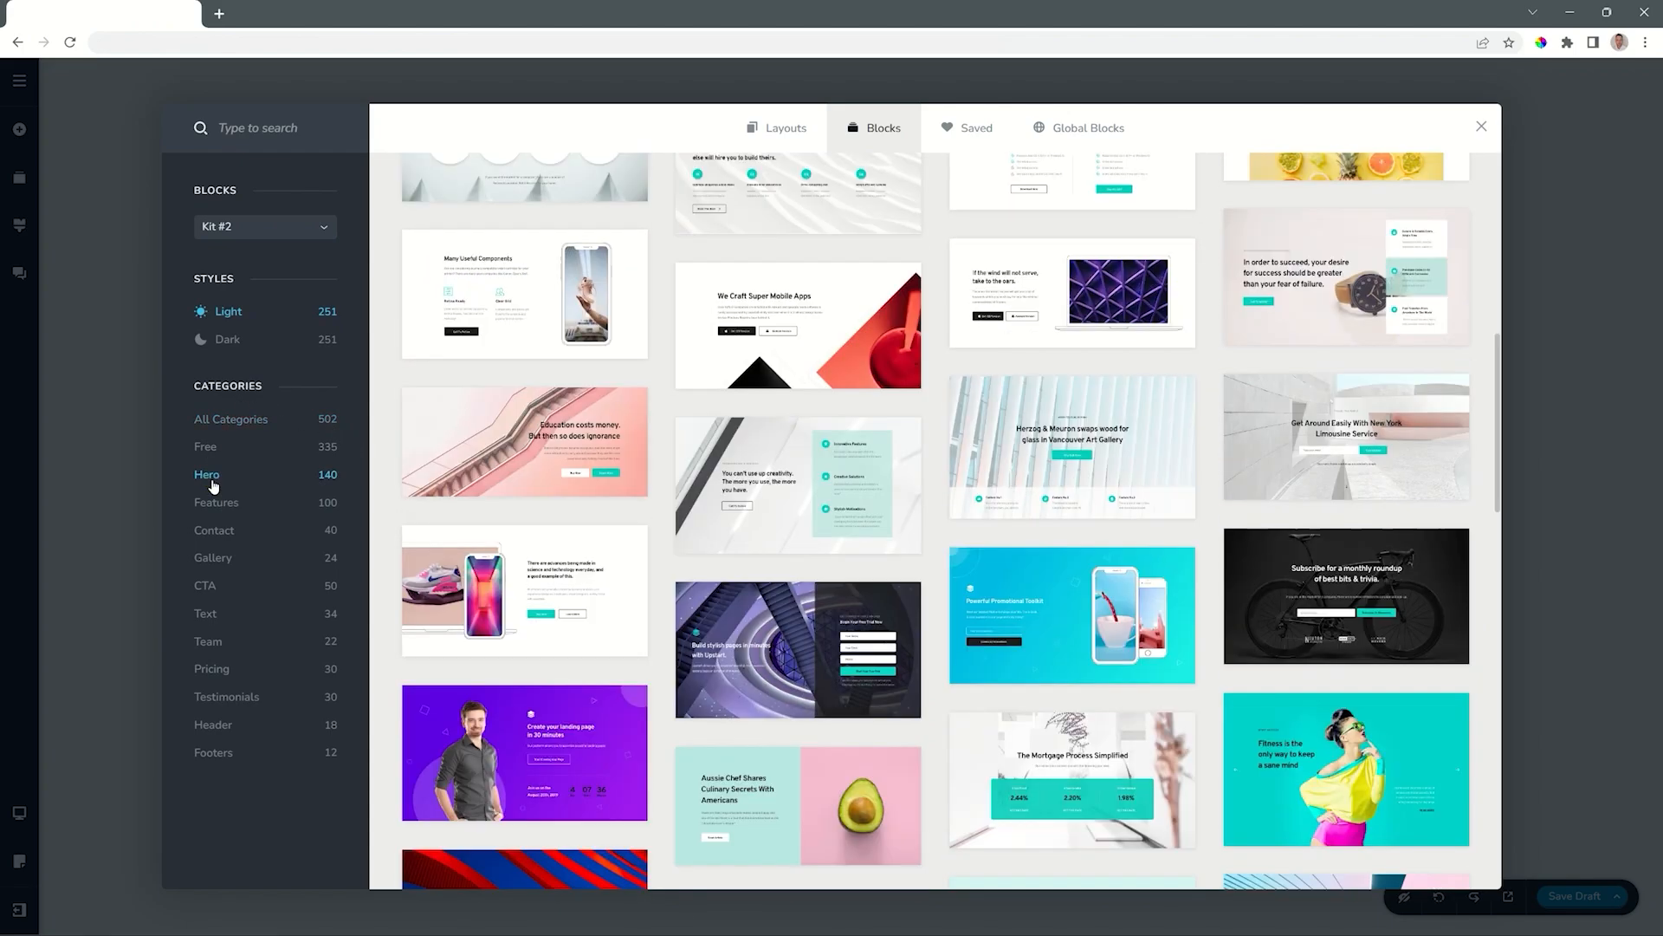
pyautogui.click(228, 340)
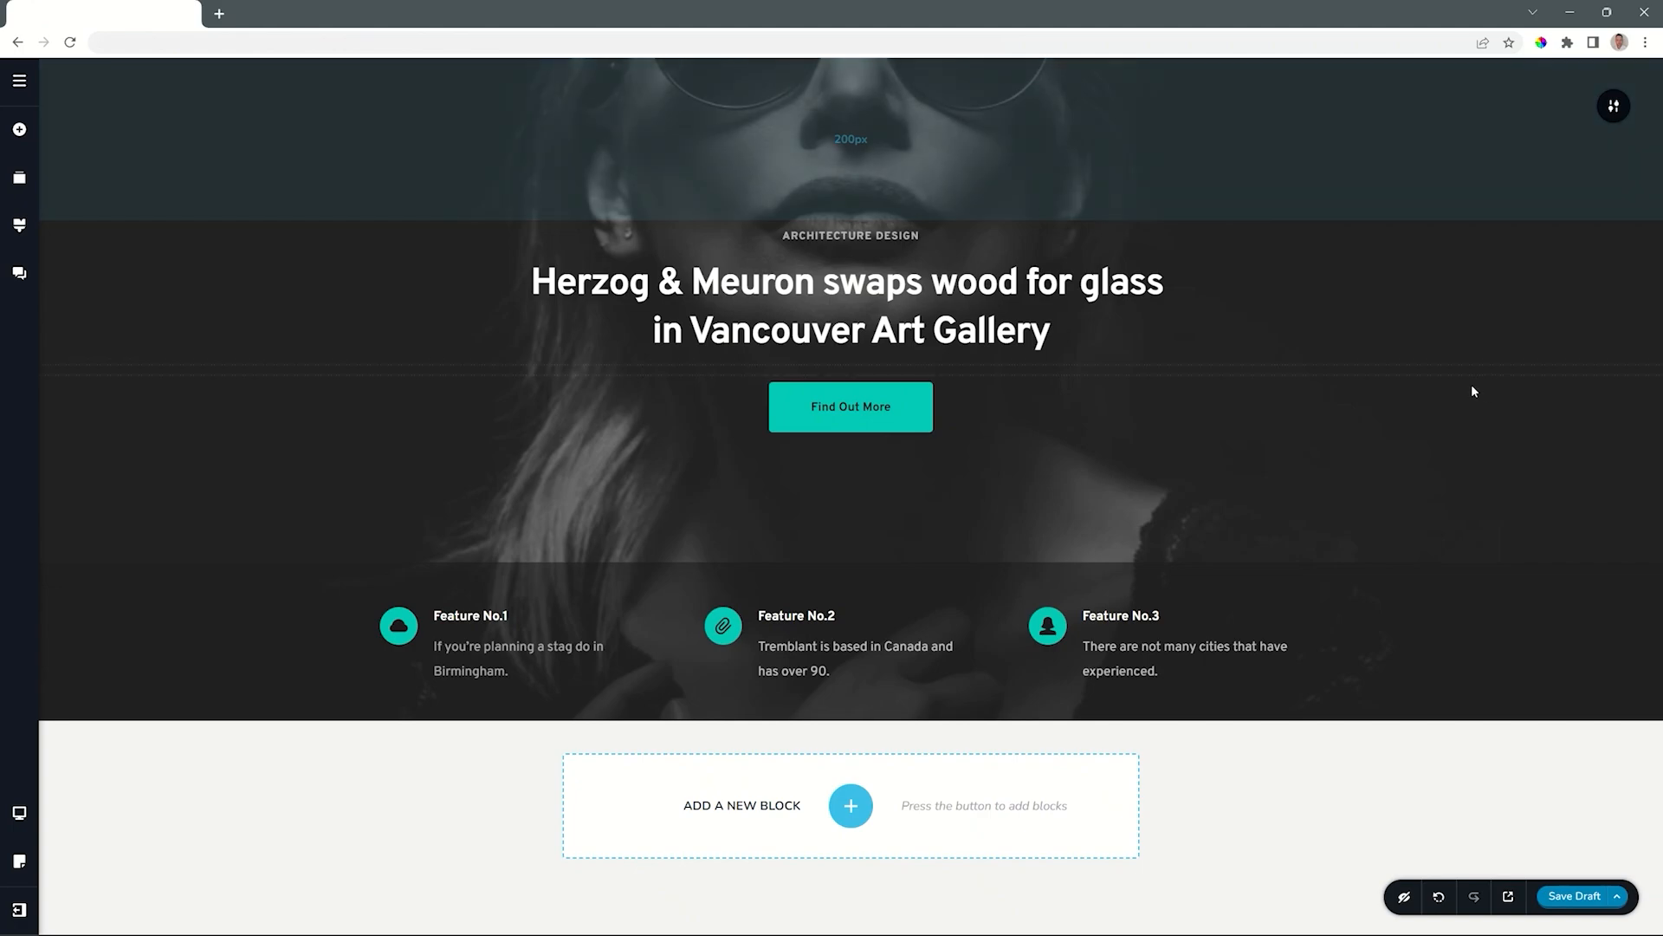
pyautogui.click(877, 299)
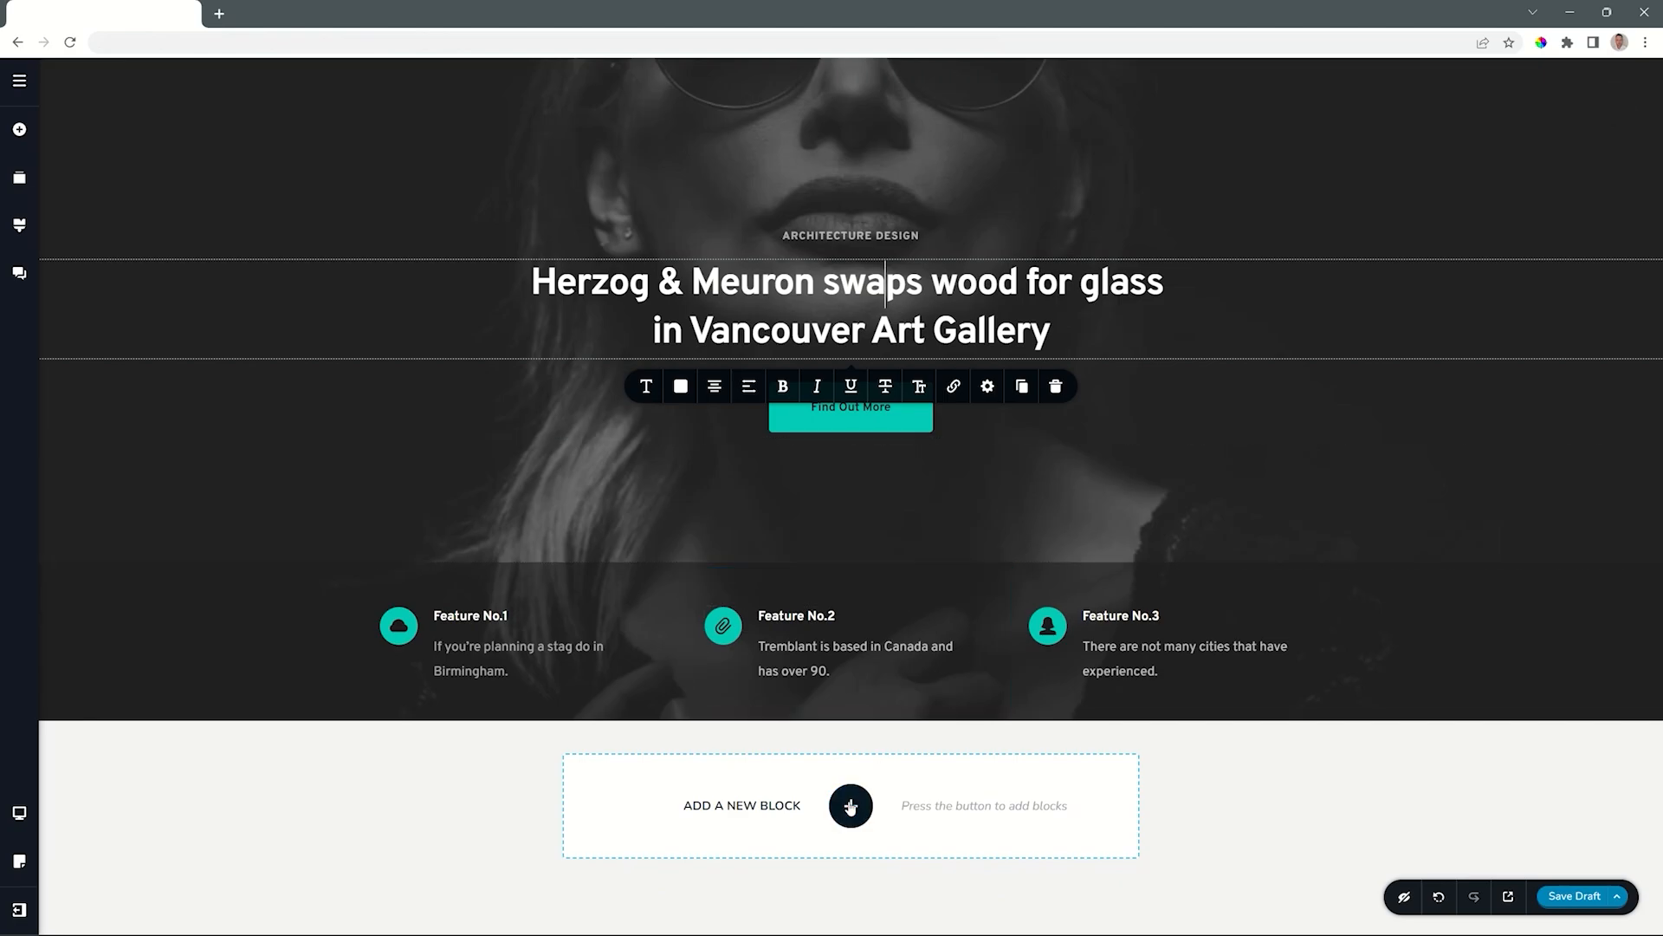
# Add a light Features block with three numbered text columns below the hero block
pyautogui.click(851, 805)
pyautogui.click(228, 314)
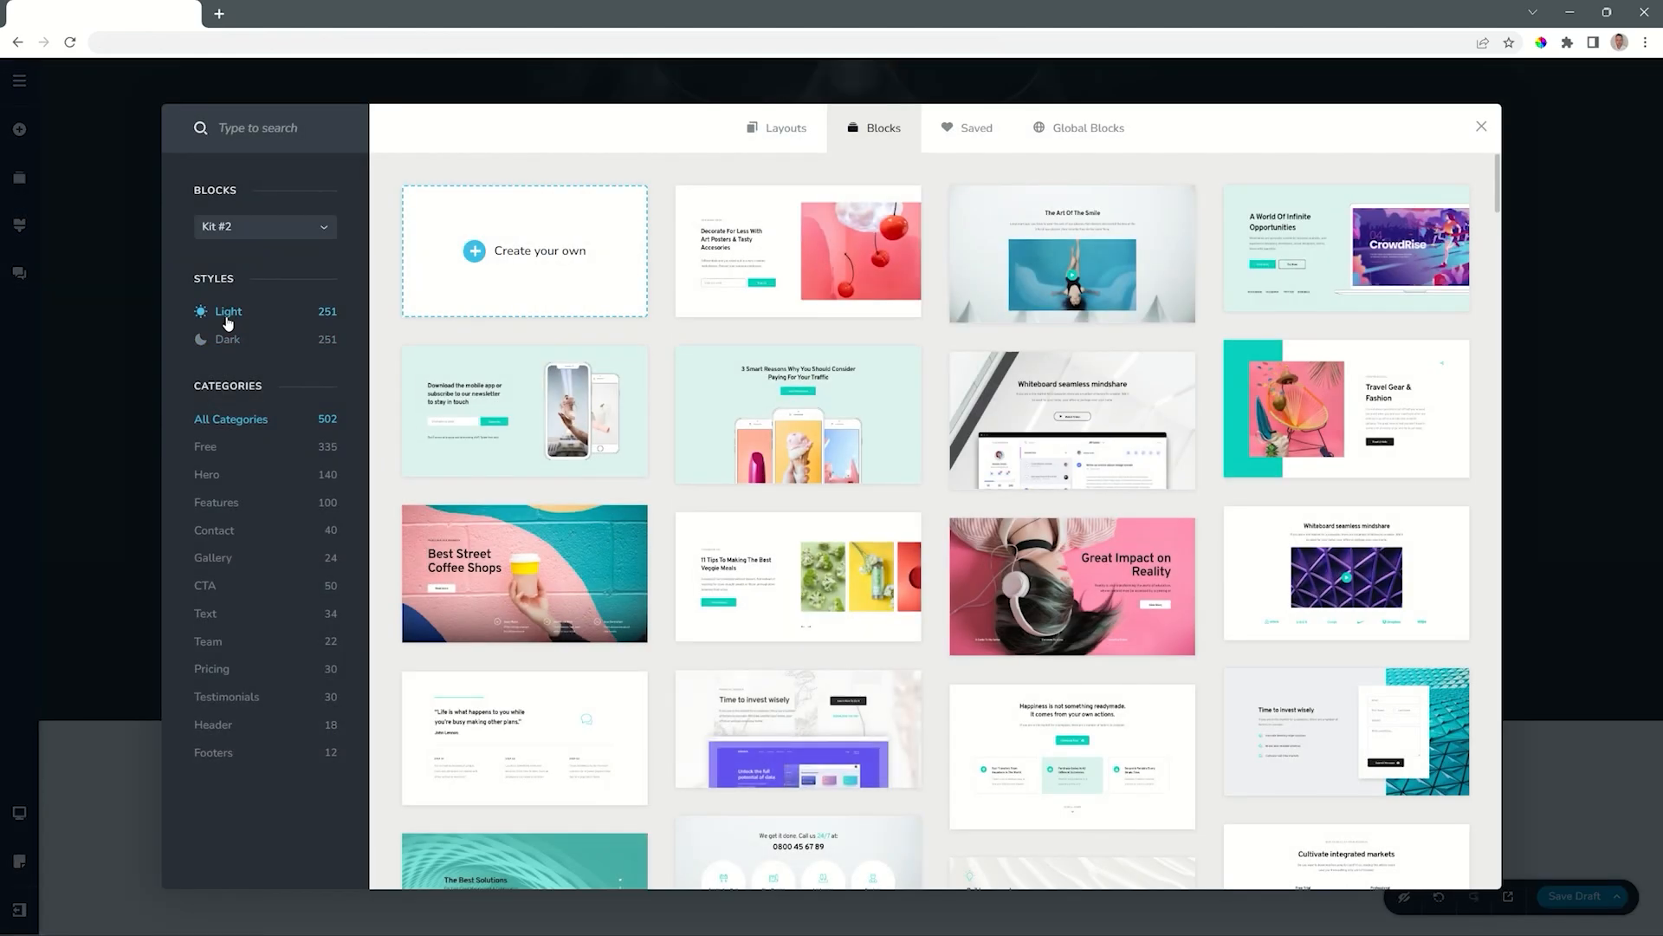
pyautogui.click(219, 505)
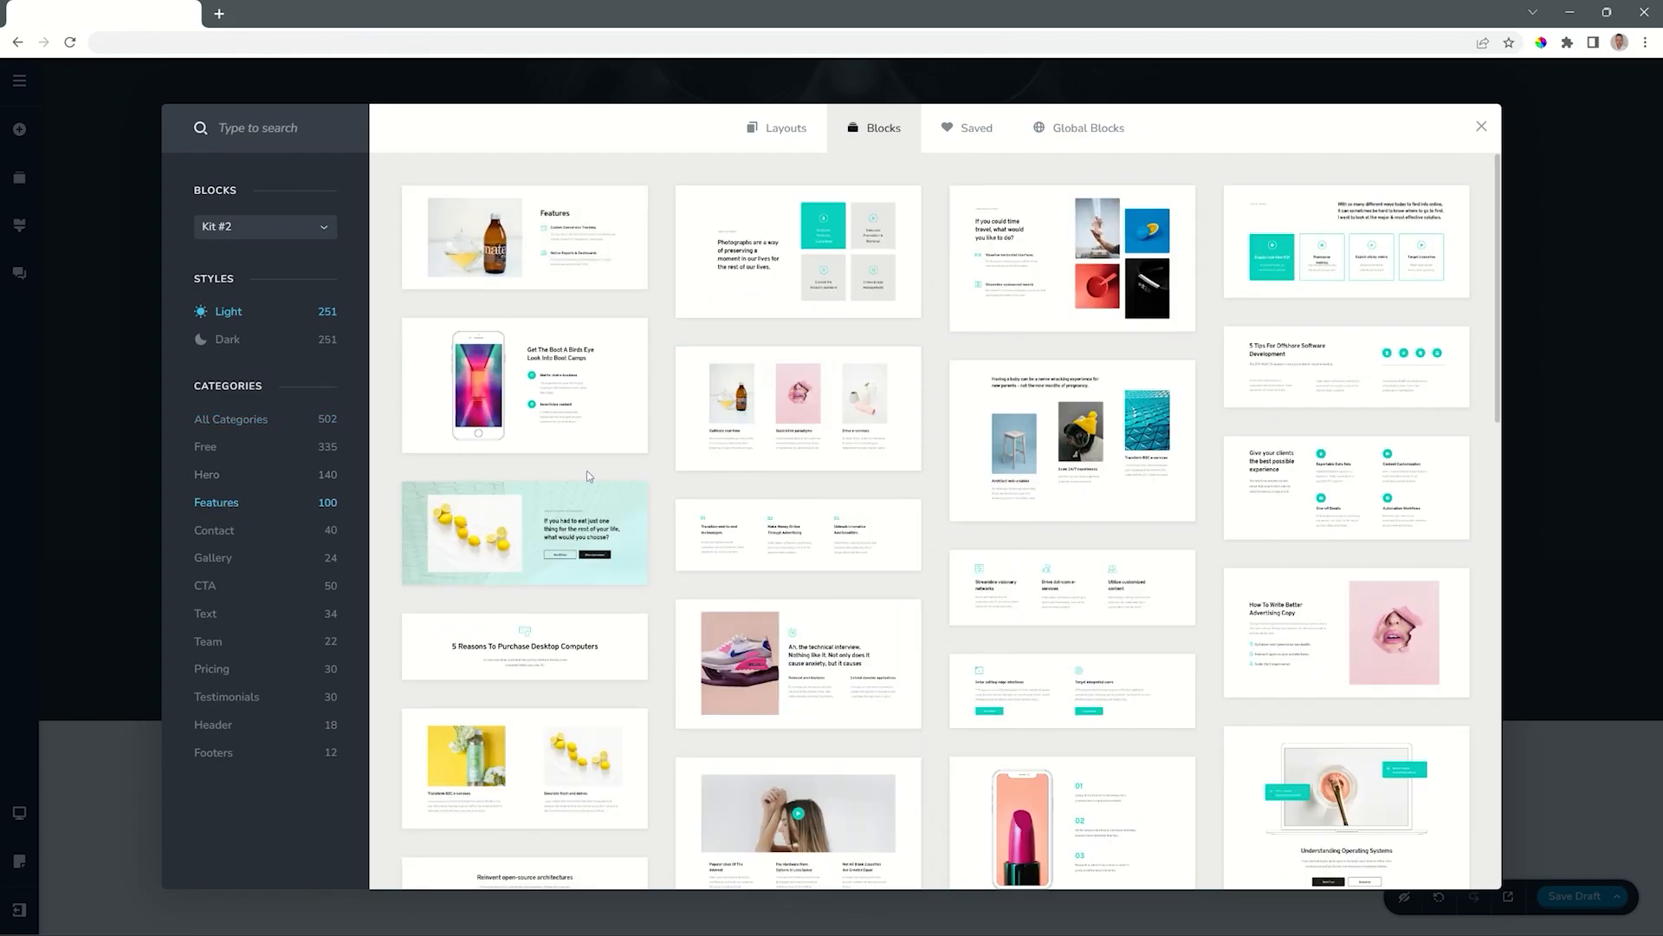
pyautogui.click(726, 546)
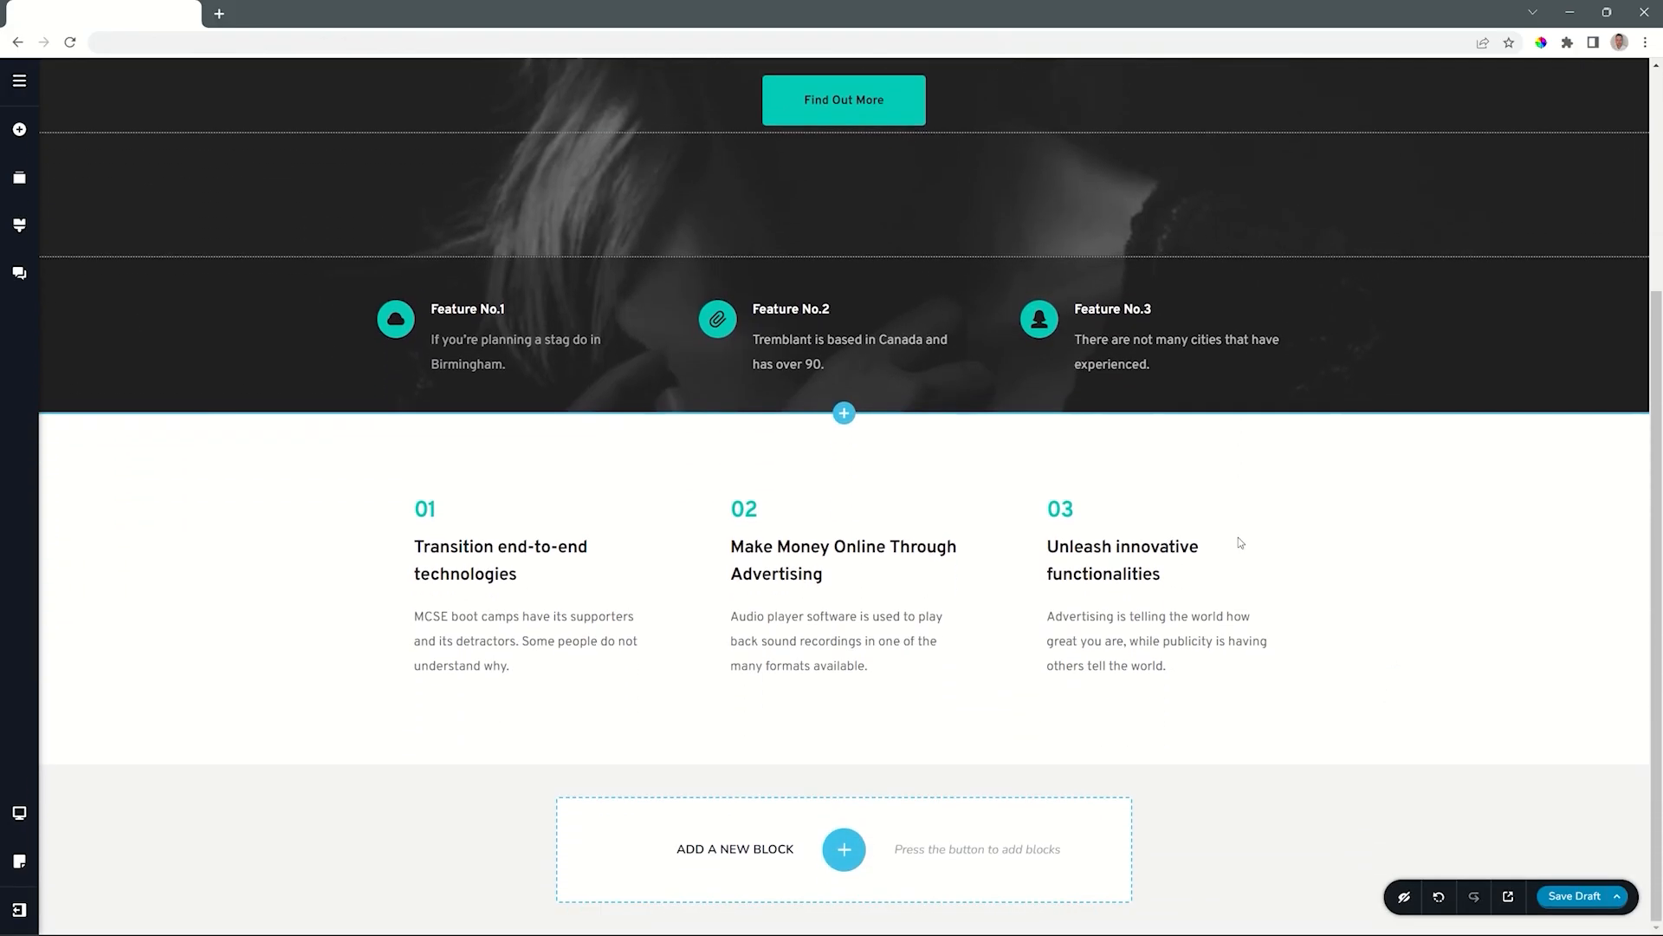
pyautogui.scroll(3, 1277, 555)
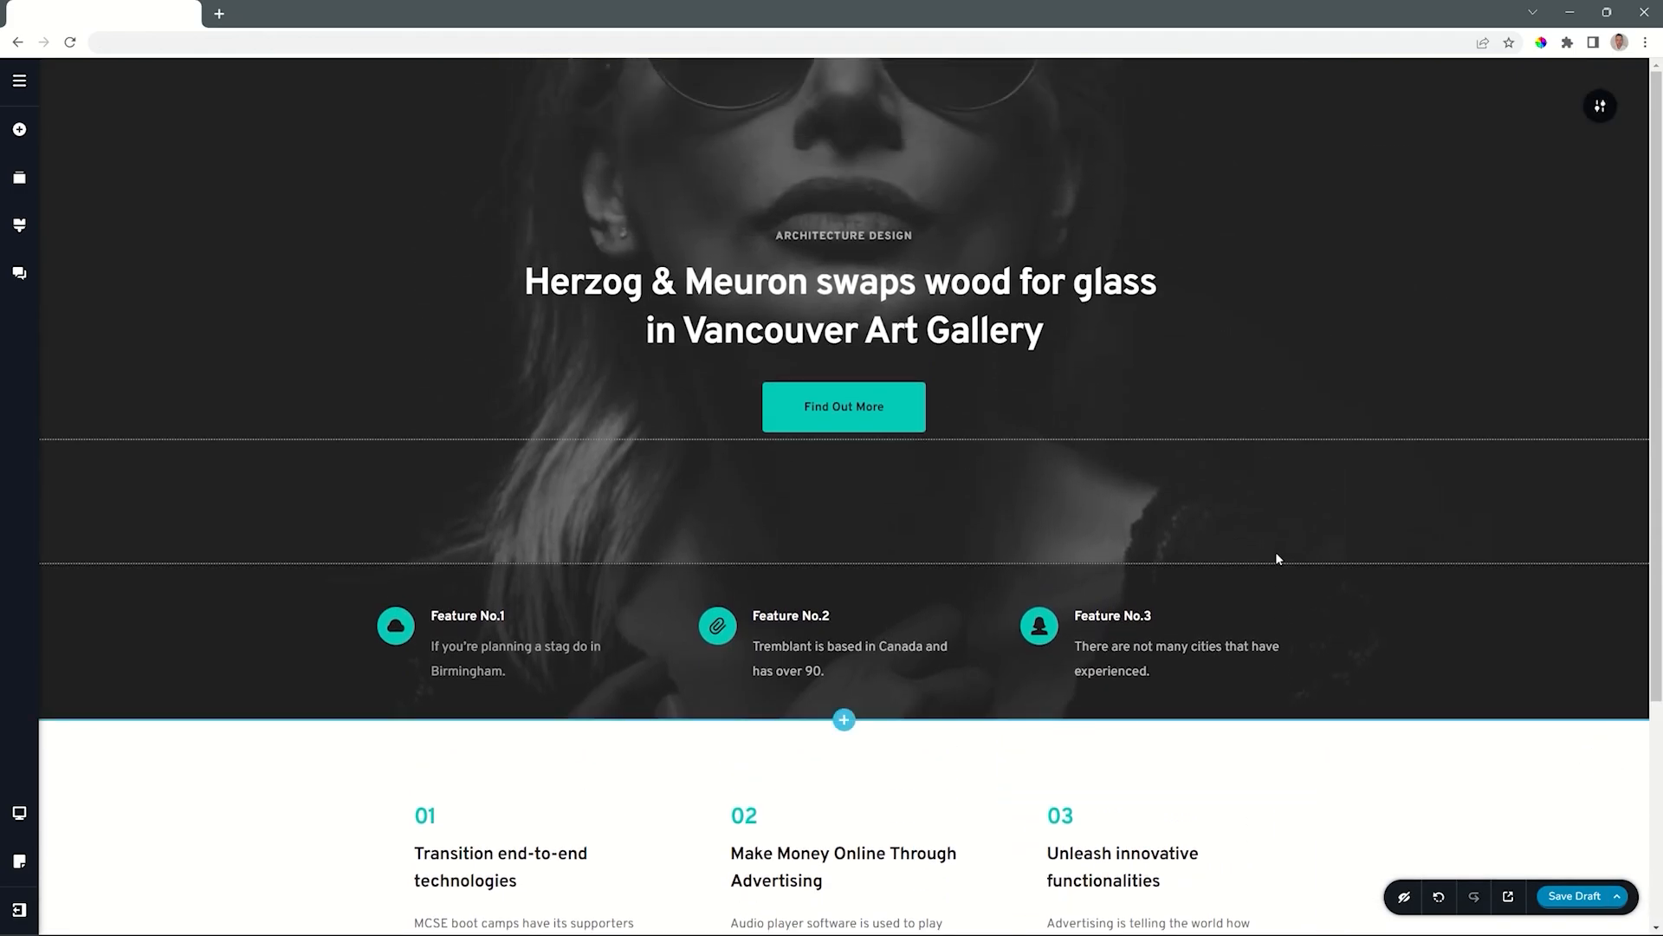
# Add the dark Gallery block with the heading "Morph impactful interfaces" and three yellow images below the features block
pyautogui.scroll(-3, 1277, 559)
pyautogui.click(845, 849)
pyautogui.click(226, 345)
pyautogui.click(214, 559)
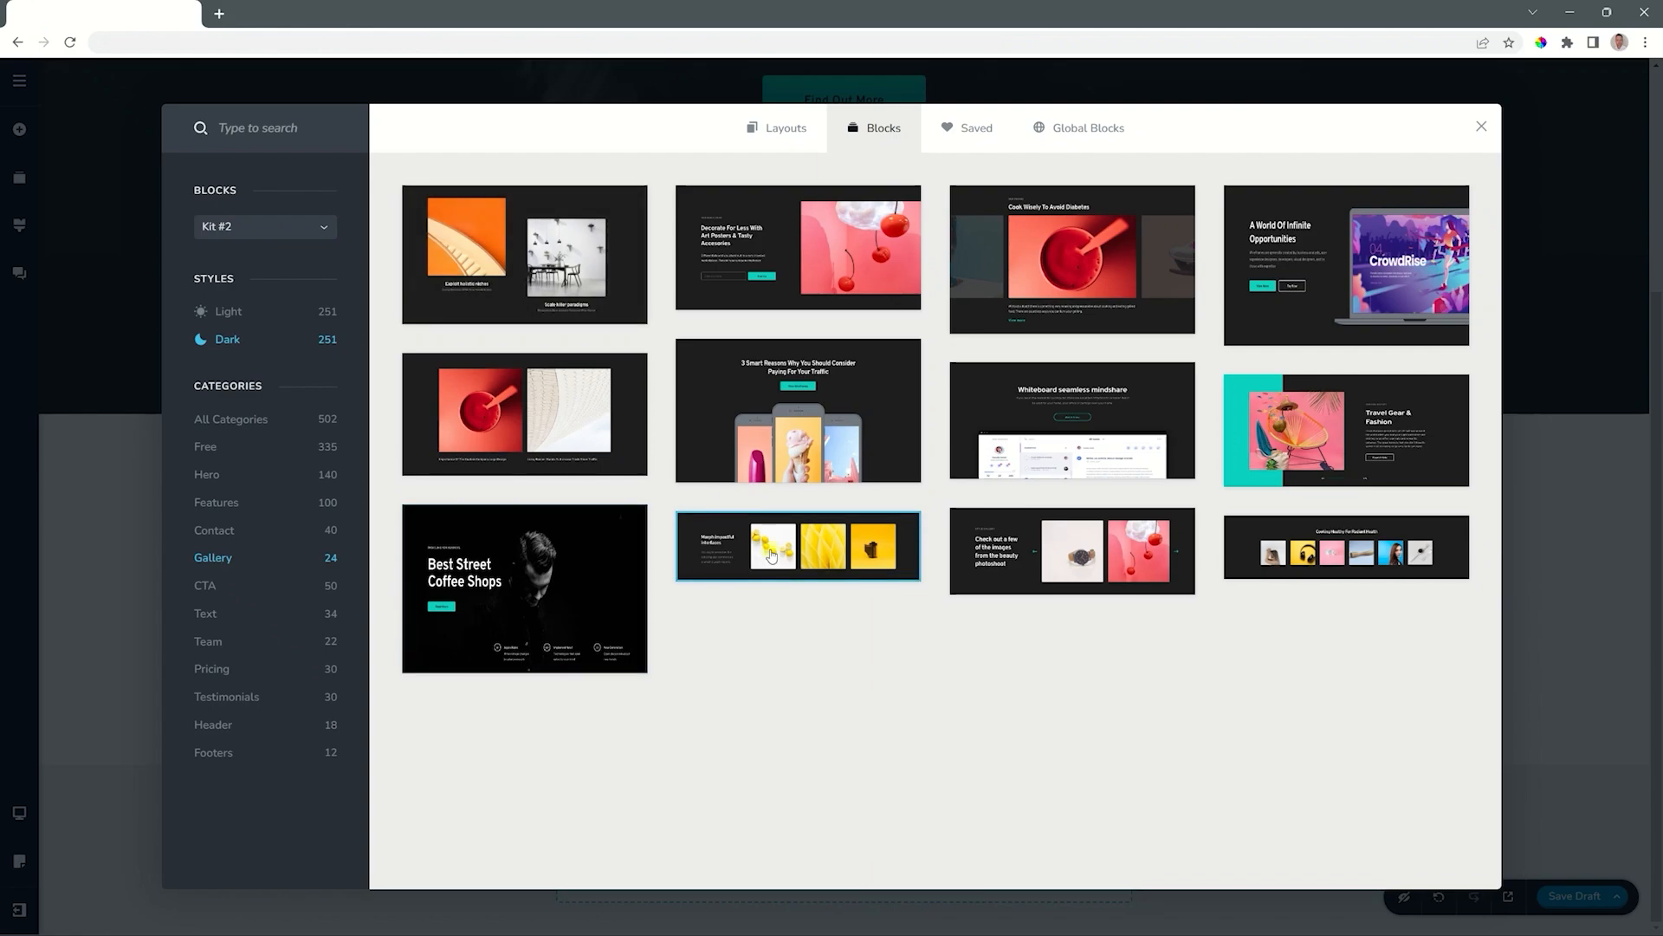
pyautogui.click(771, 554)
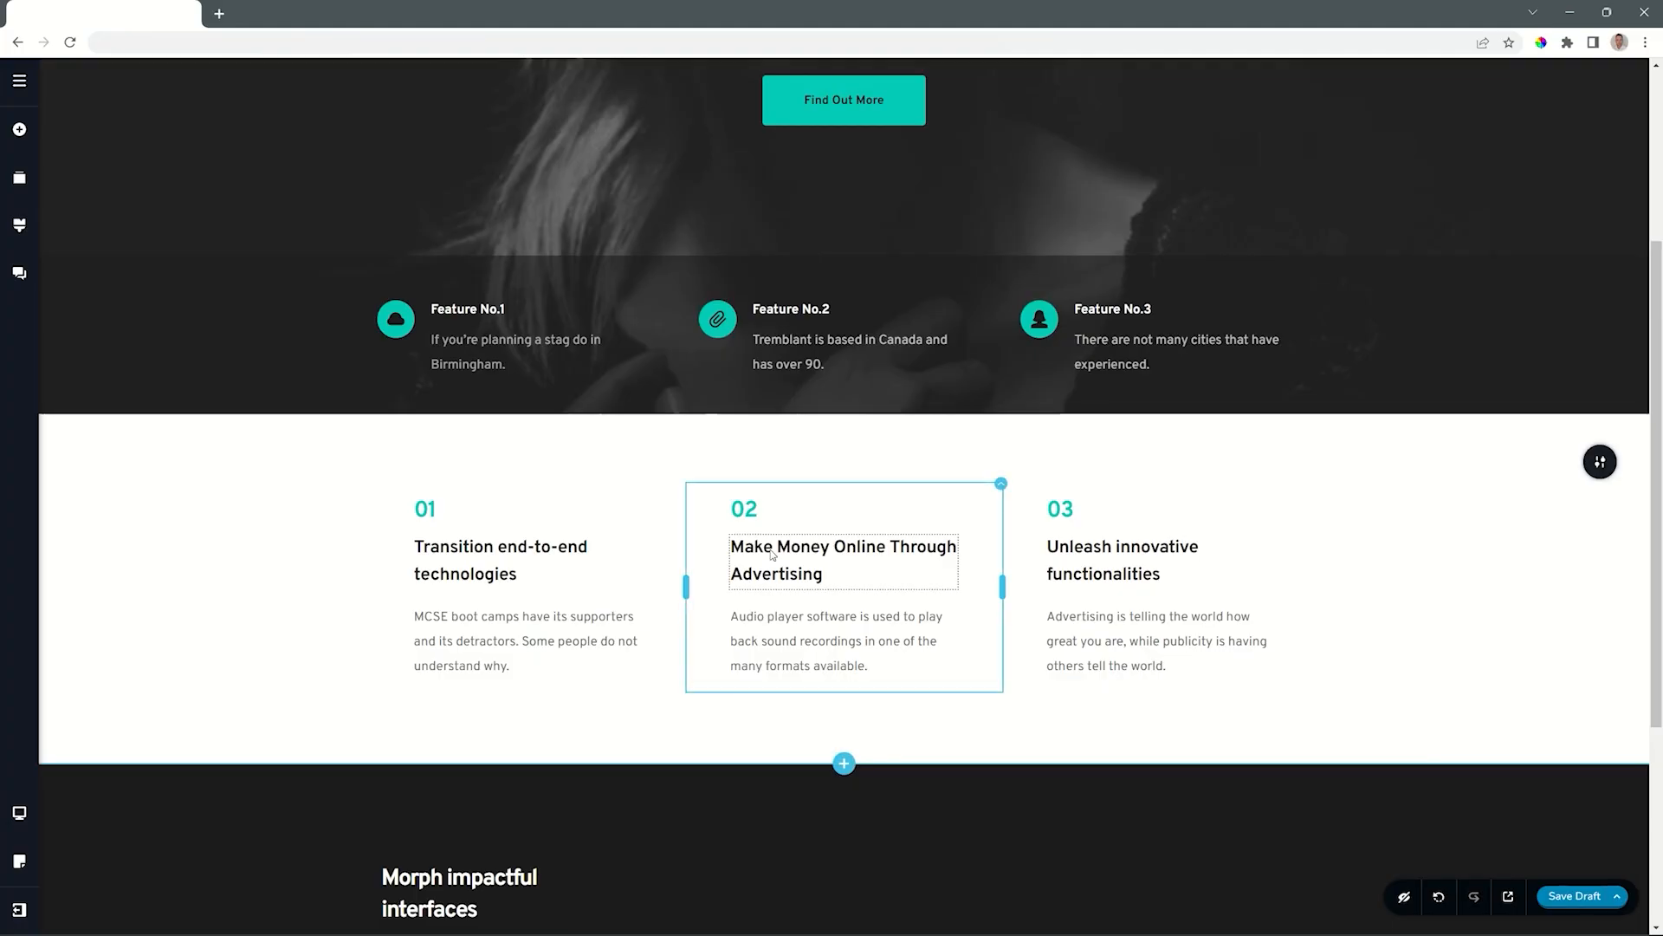
# Add the light Team block "Meet our team" with four member photos below the gallery block
pyautogui.click(863, 847)
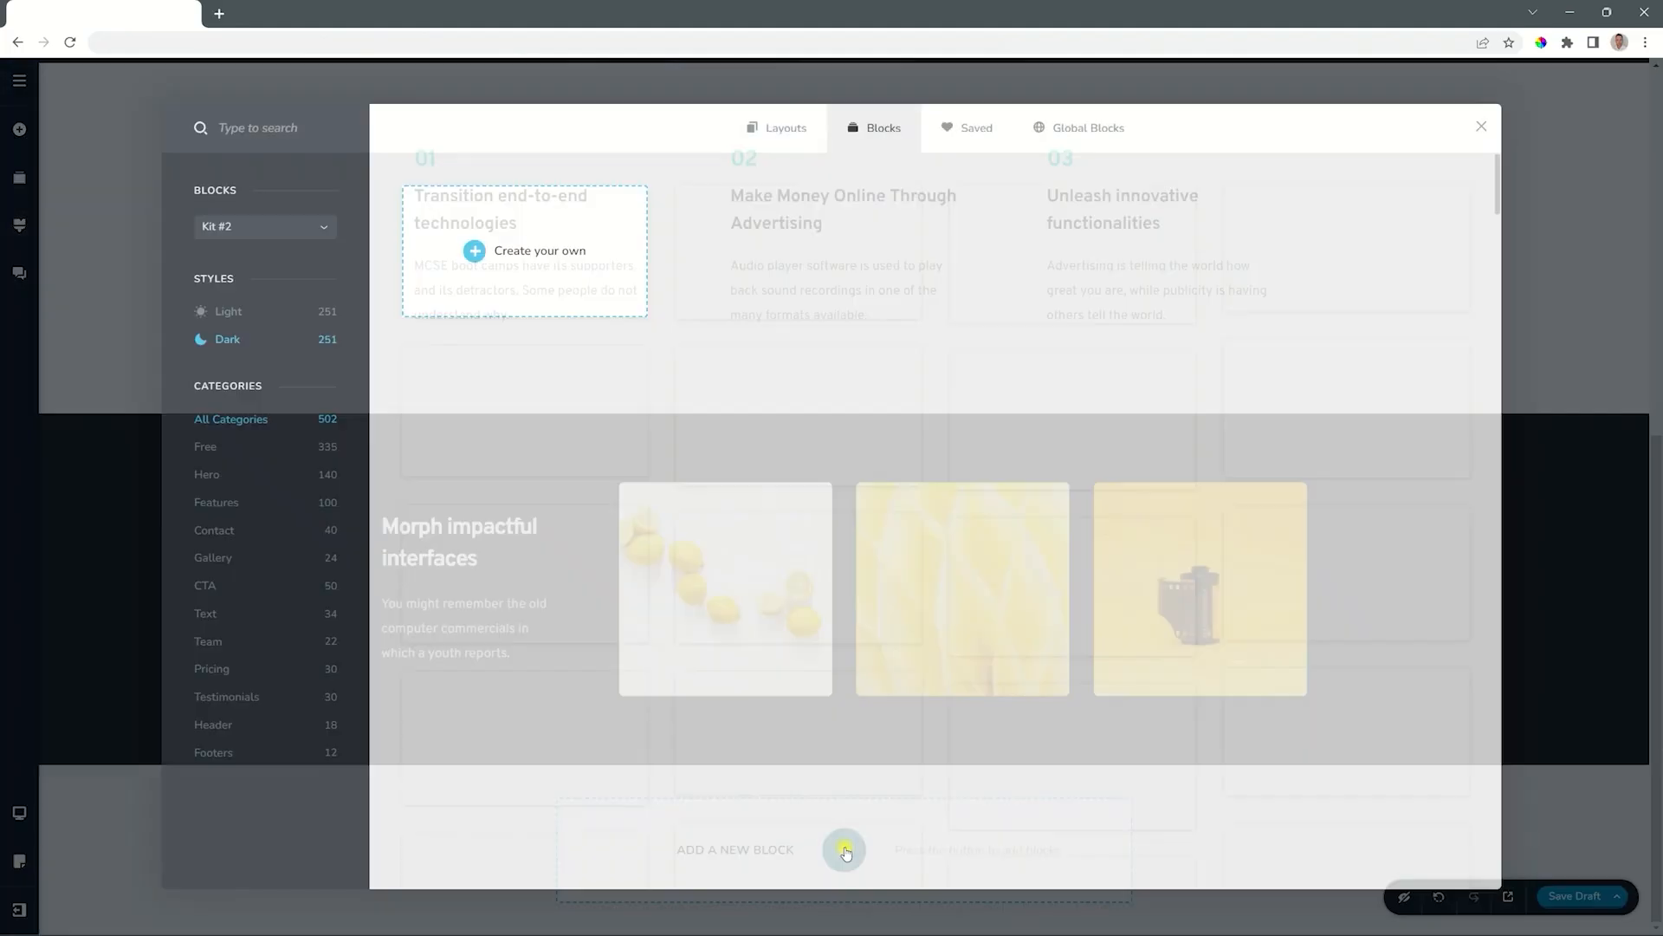
pyautogui.click(230, 310)
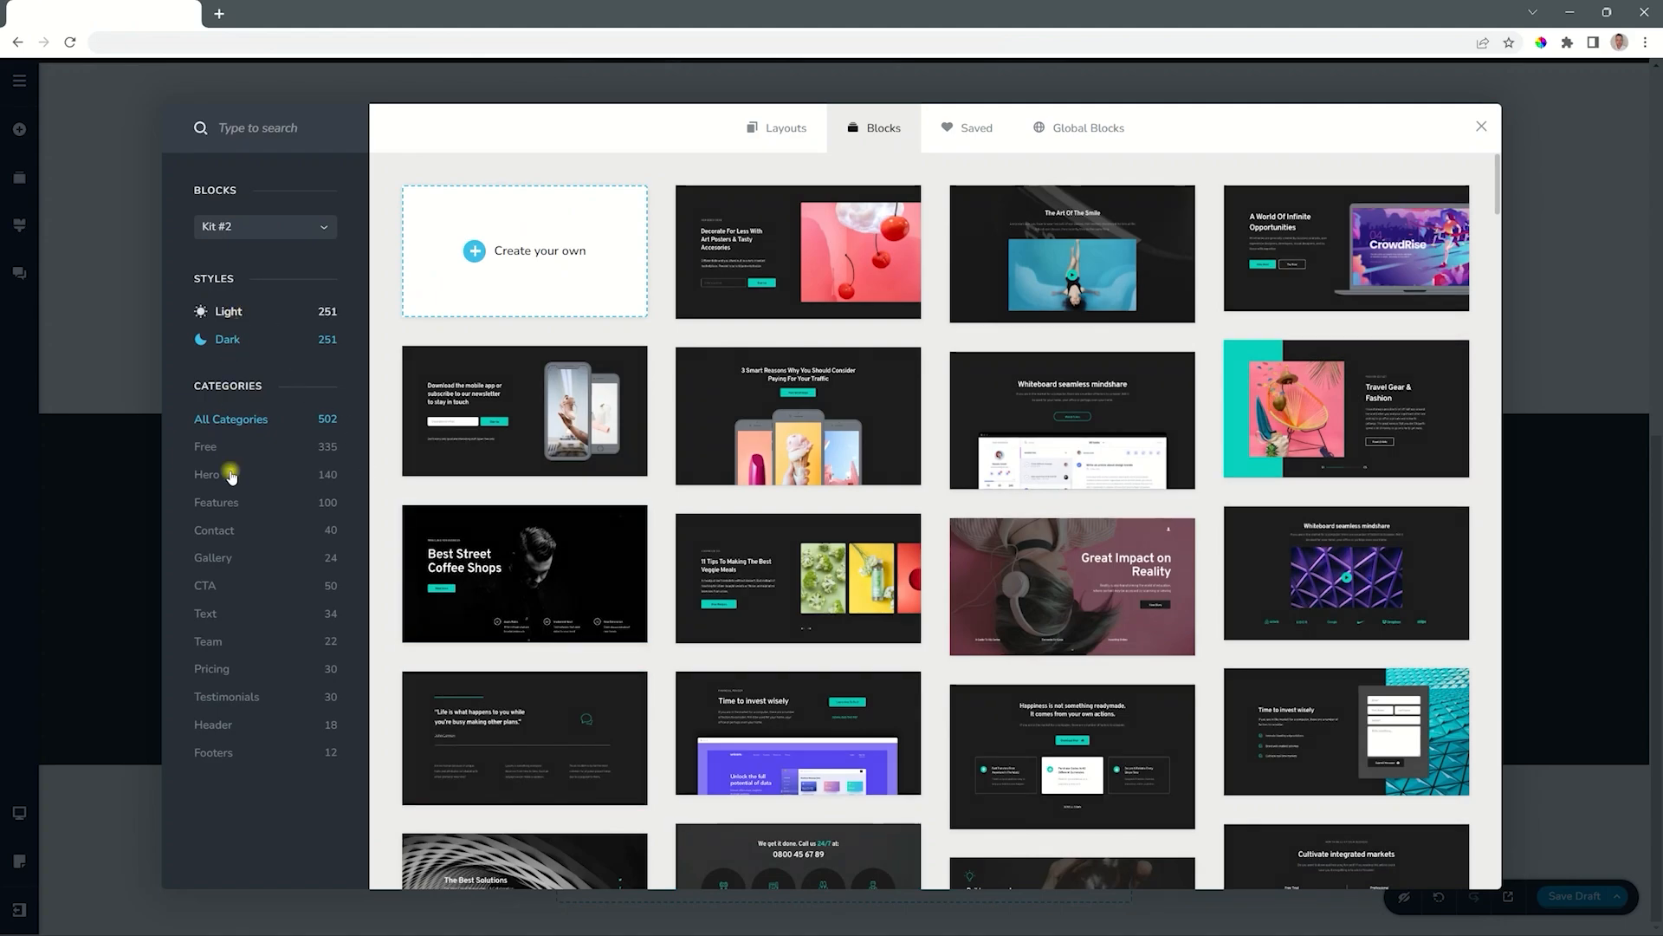
pyautogui.click(208, 641)
pyautogui.click(1358, 254)
# Add the dark Contact block "Last one step" with an email field and submit button below the team block
pyautogui.click(844, 849)
pyautogui.click(225, 339)
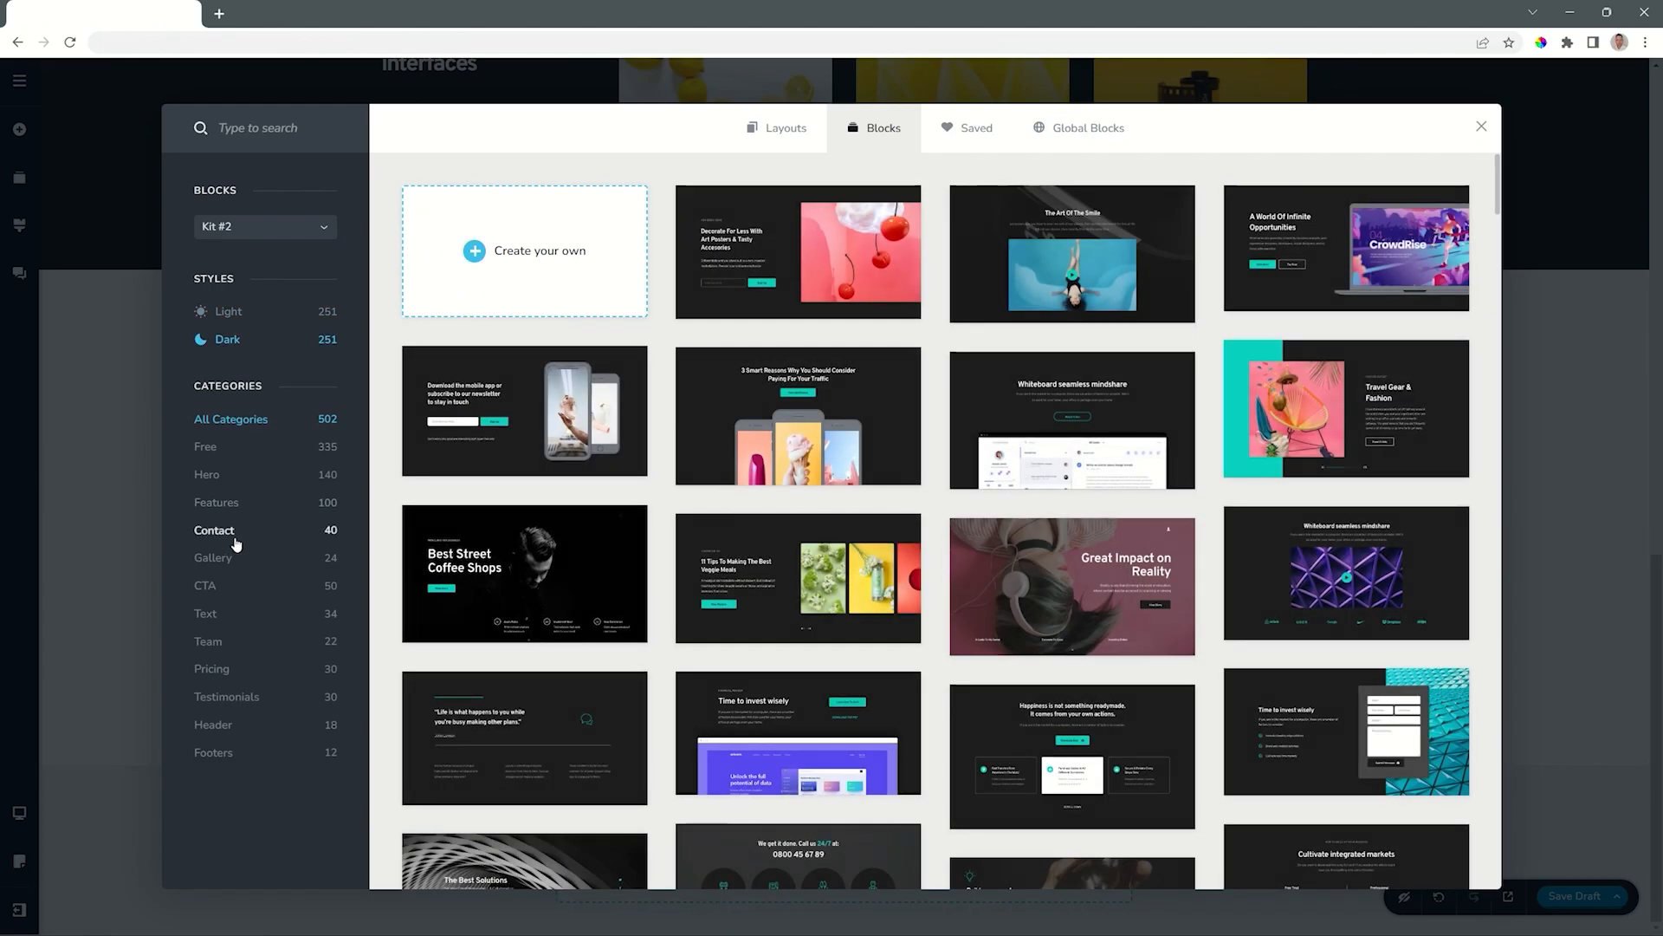
pyautogui.click(235, 538)
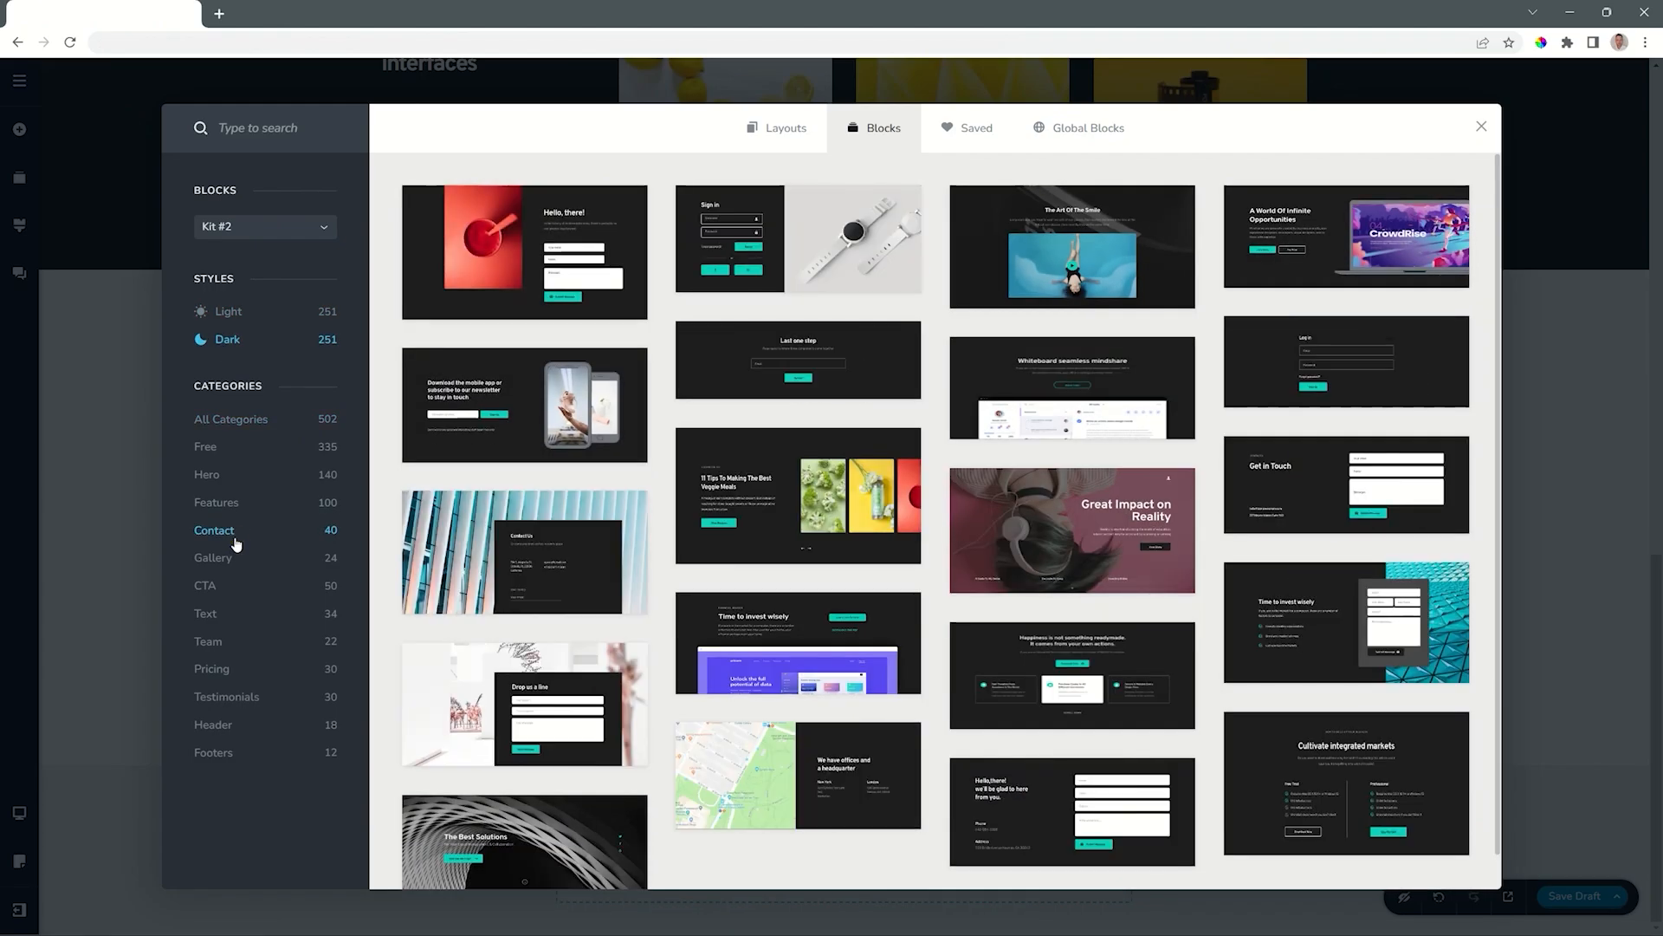
pyautogui.click(841, 360)
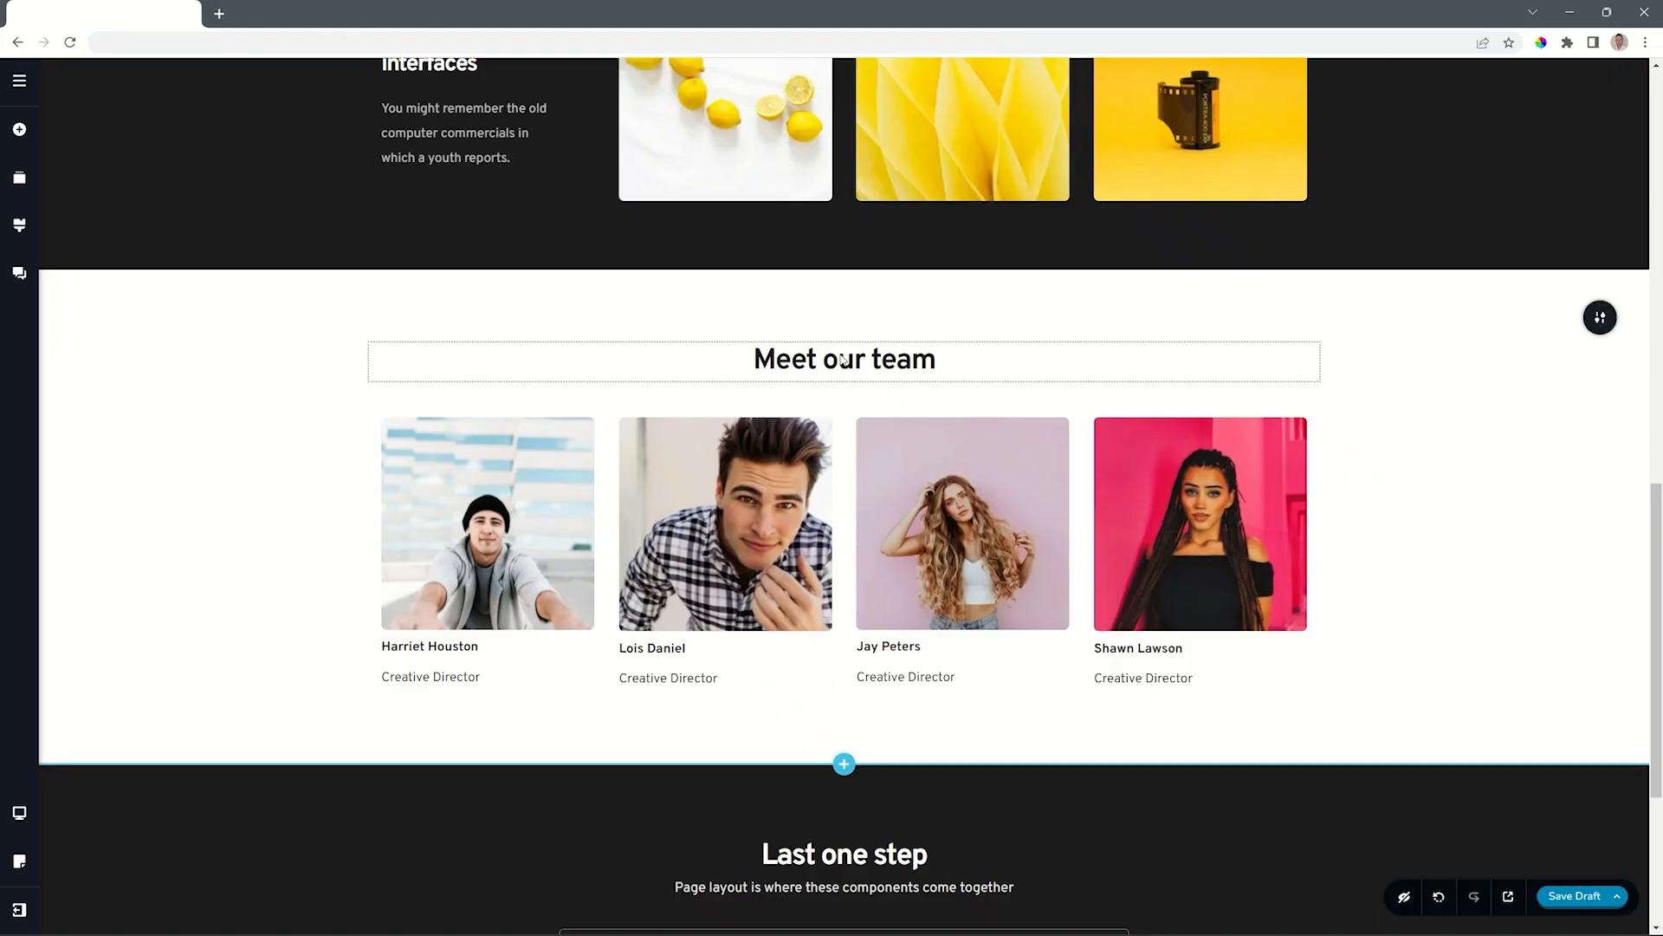
pyautogui.scroll(-4, 1535, 425)
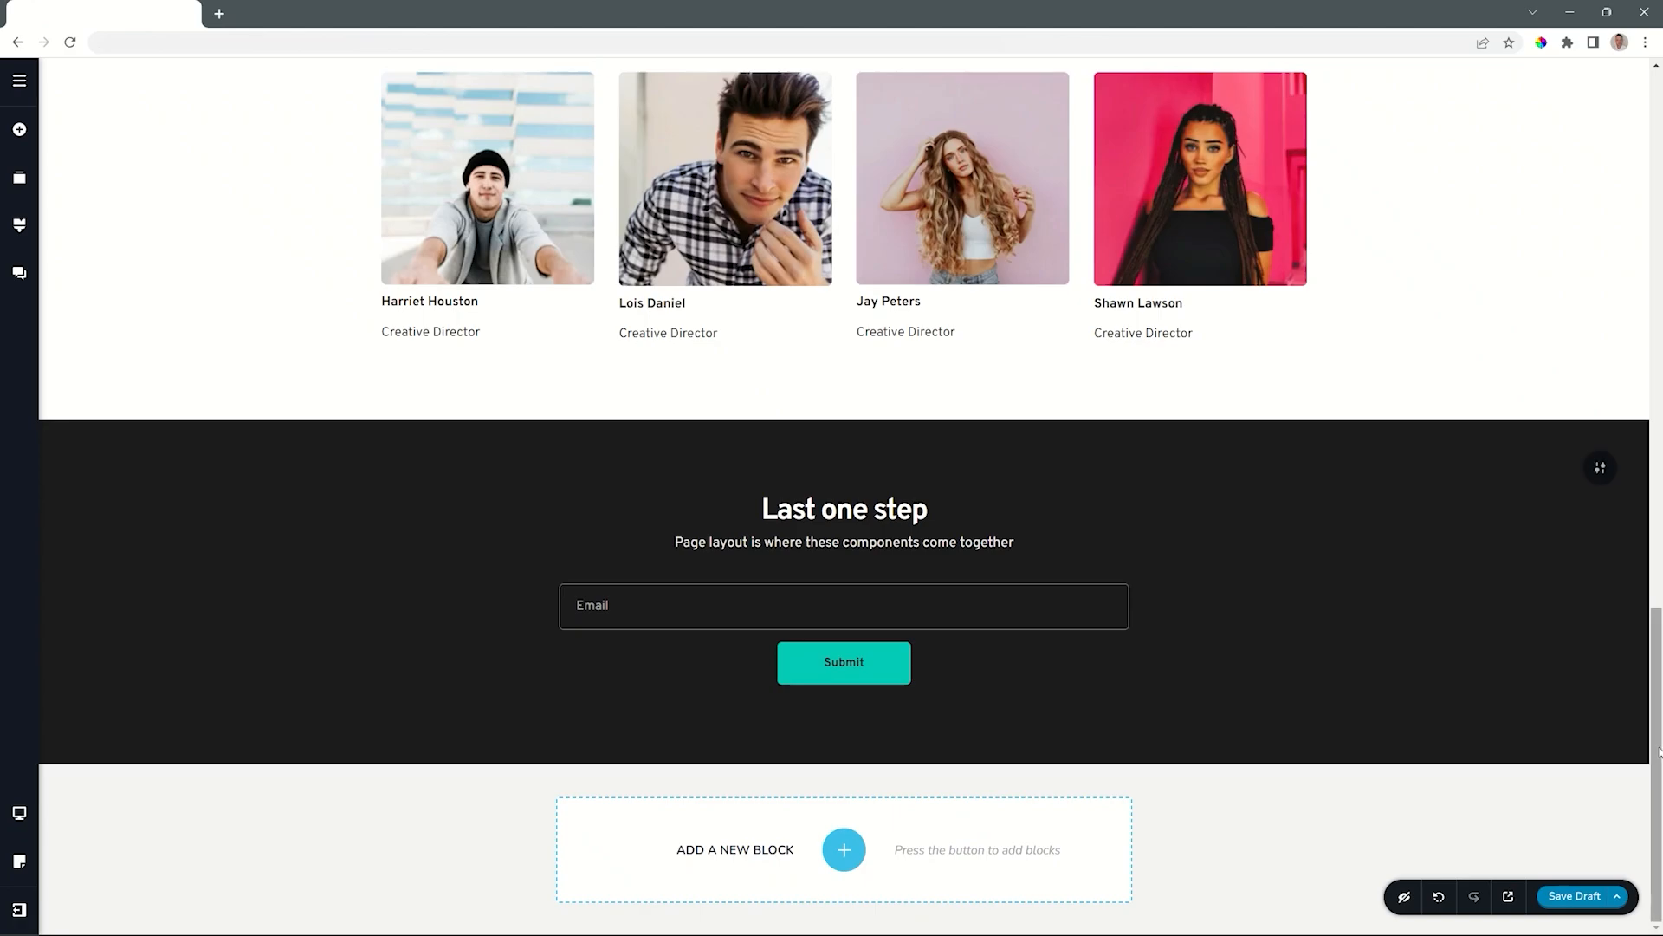
pyautogui.moveTo(1659, 740)
pyautogui.mouseDown()
pyautogui.moveTo(1659, 199)
pyautogui.moveTo(1659, 762)
pyautogui.mouseUp()
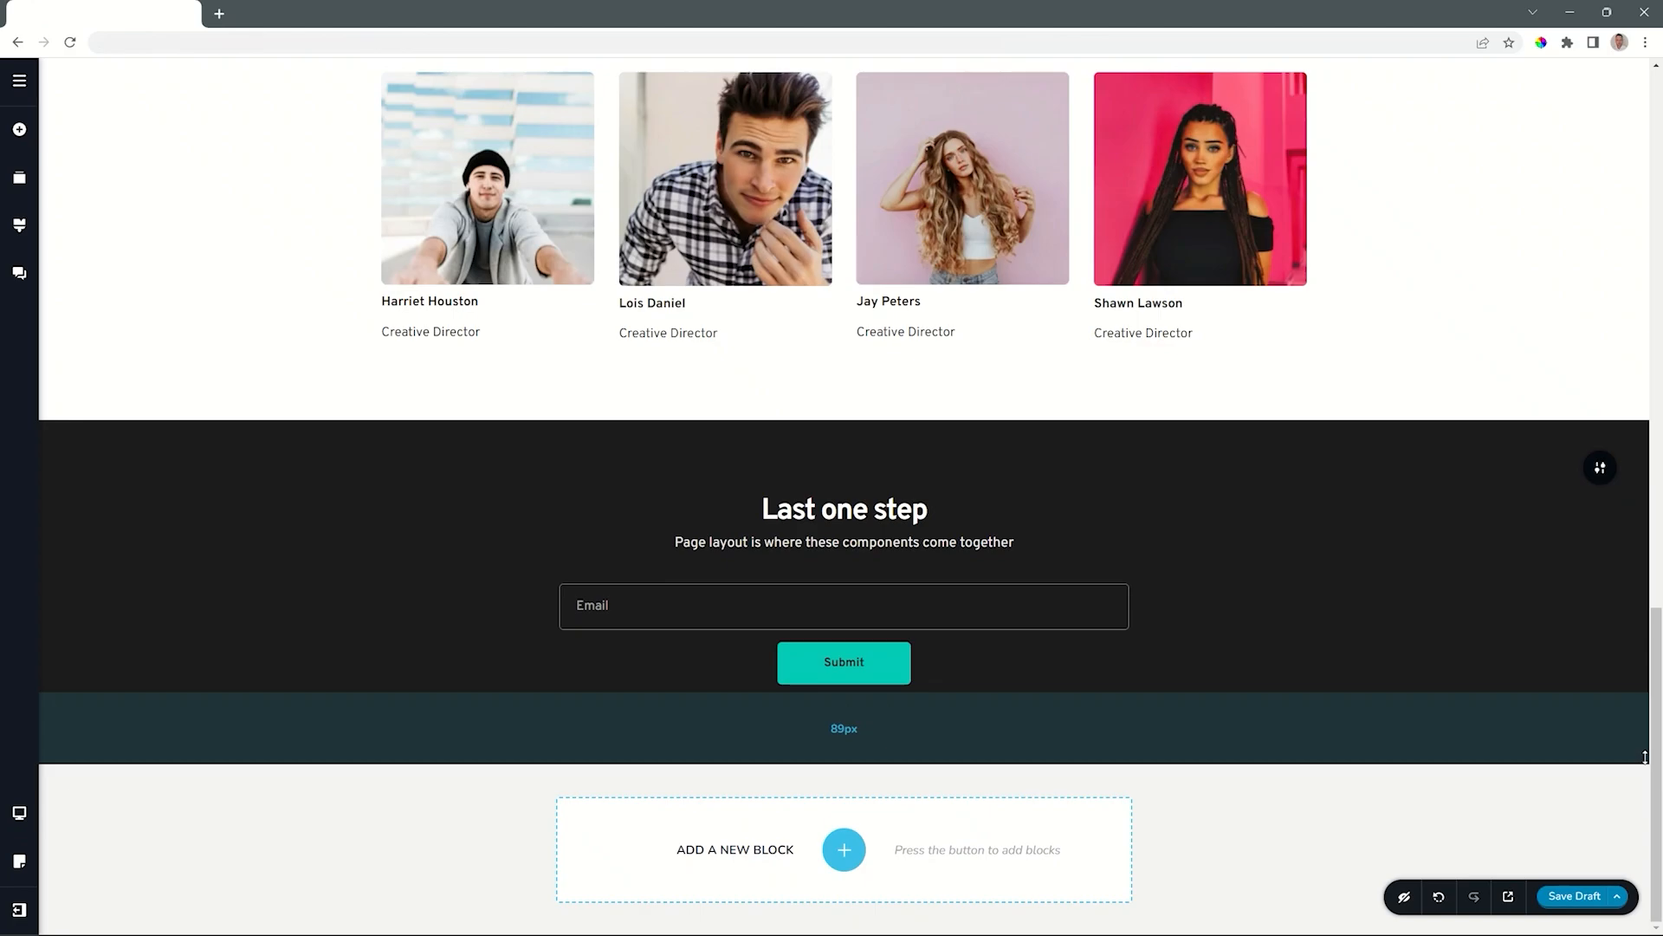
# Add a blank block at the end of the page and insert a Column element to split it into two columns
pyautogui.click(843, 849)
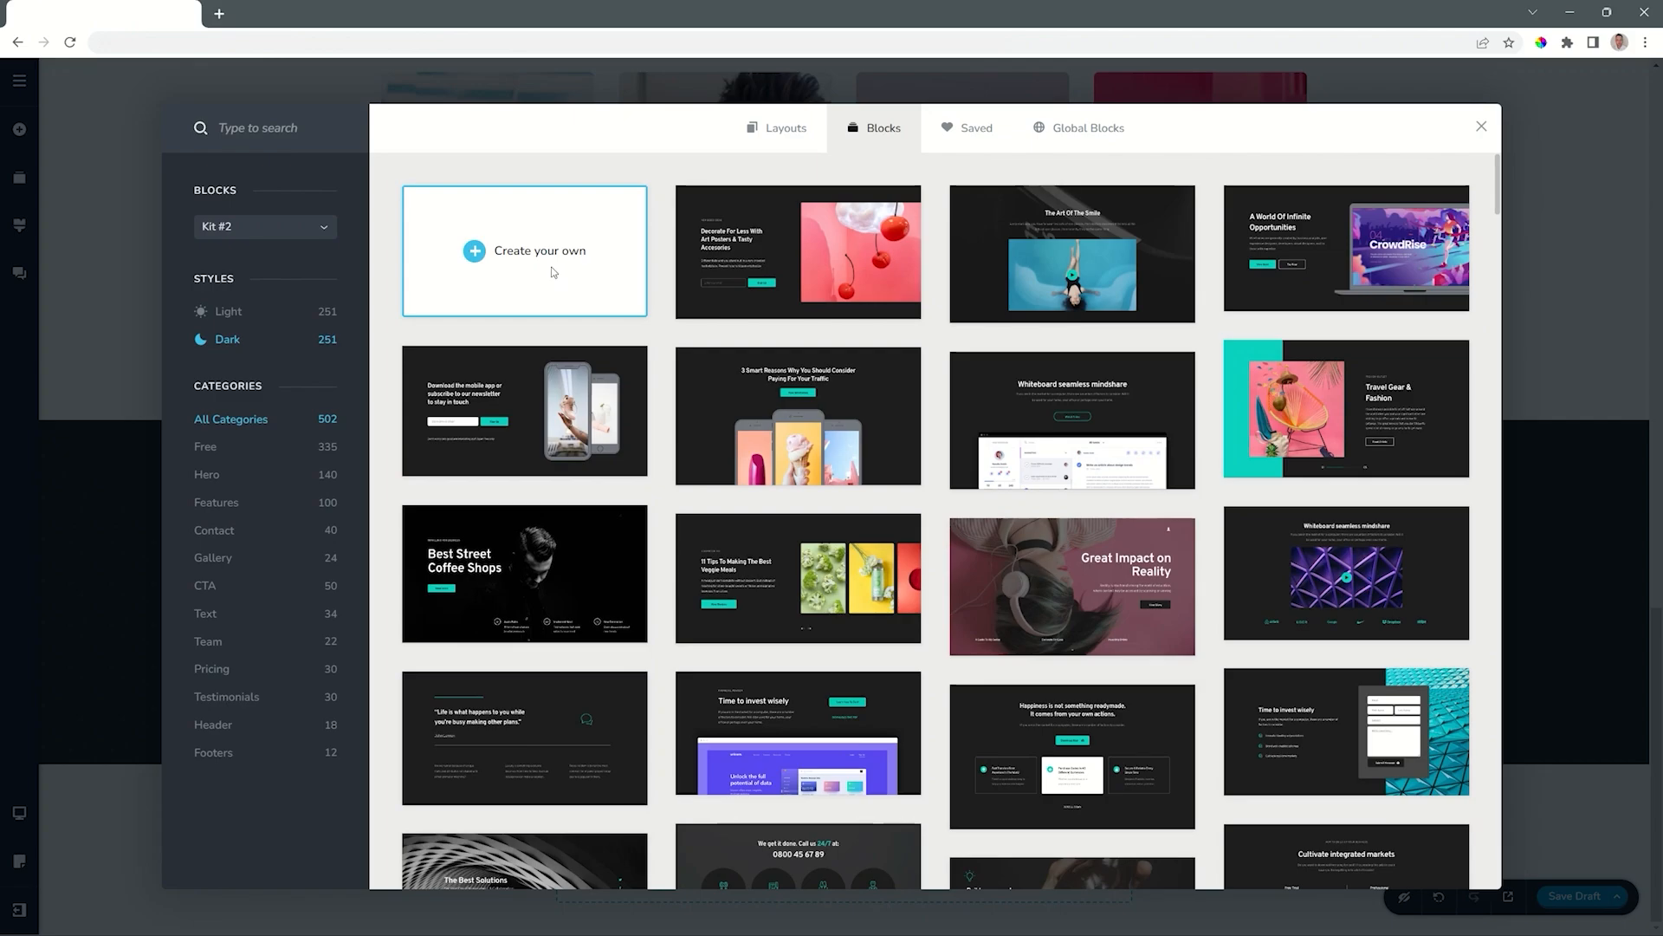
pyautogui.click(552, 274)
pyautogui.moveTo(1656, 738); pyautogui.dragTo(1656, 817)
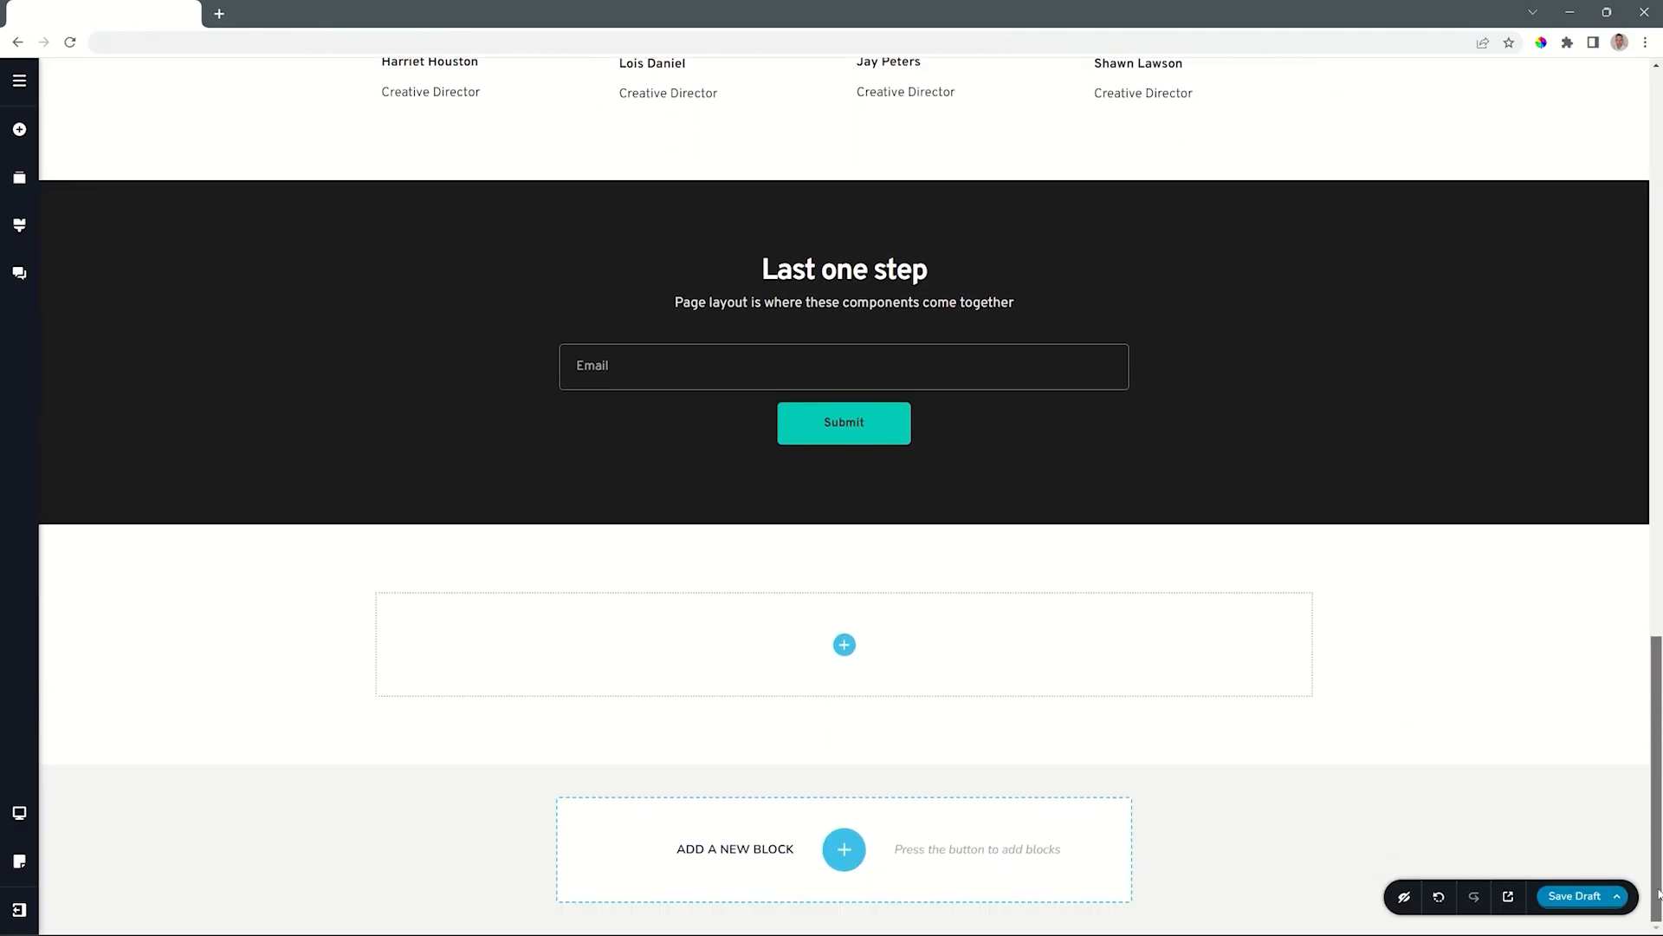
pyautogui.click(843, 644)
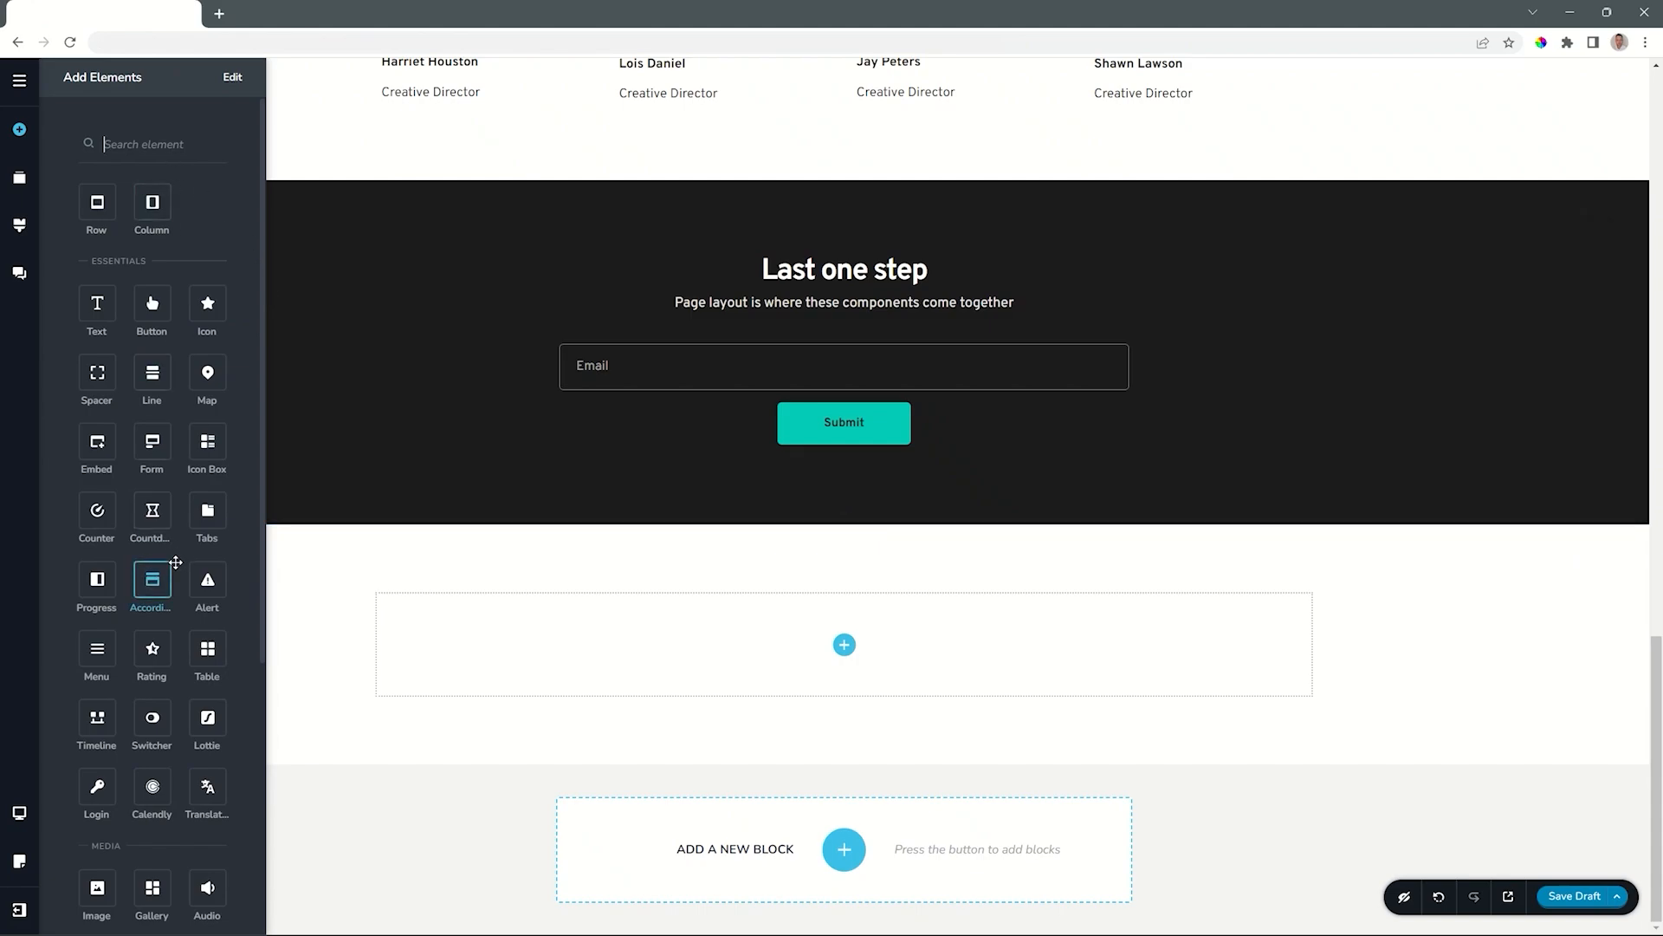
pyautogui.moveTo(152, 202); pyautogui.dragTo(851, 653)
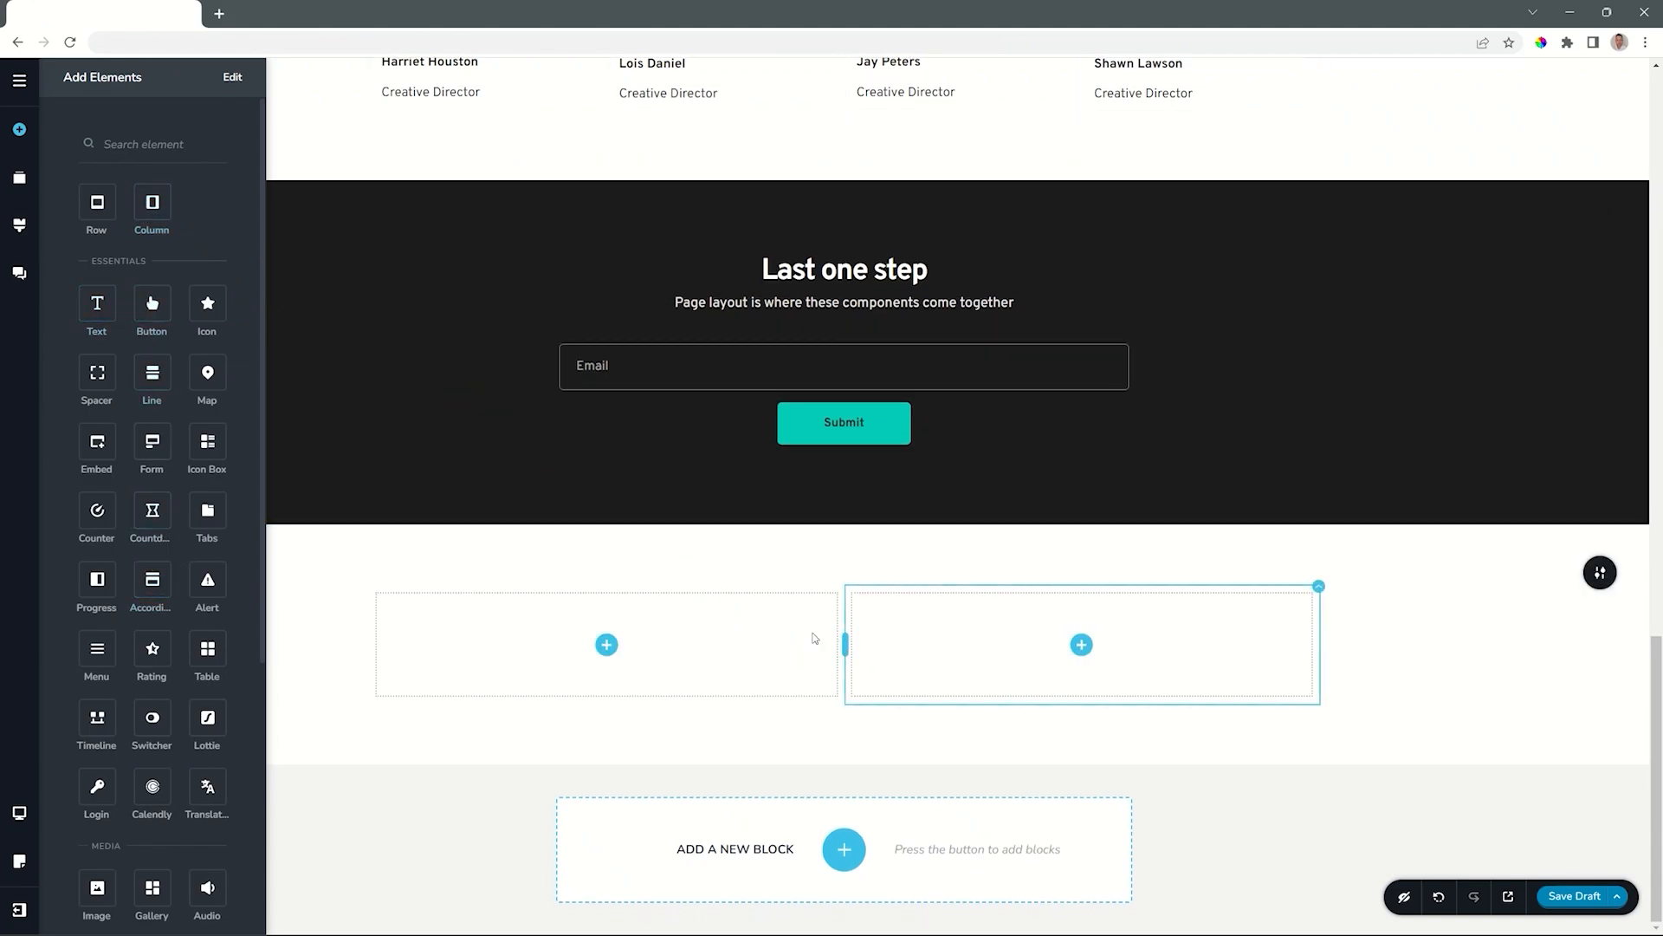
# Place a Text element in the blank block's left column and an Image element beneath it
pyautogui.moveTo(97, 303); pyautogui.dragTo(611, 658)
pyautogui.scroll(-3, 97, 372)
pyautogui.moveTo(96, 665); pyautogui.dragTo(485, 659)
pyautogui.scroll(-3, 492, 572)
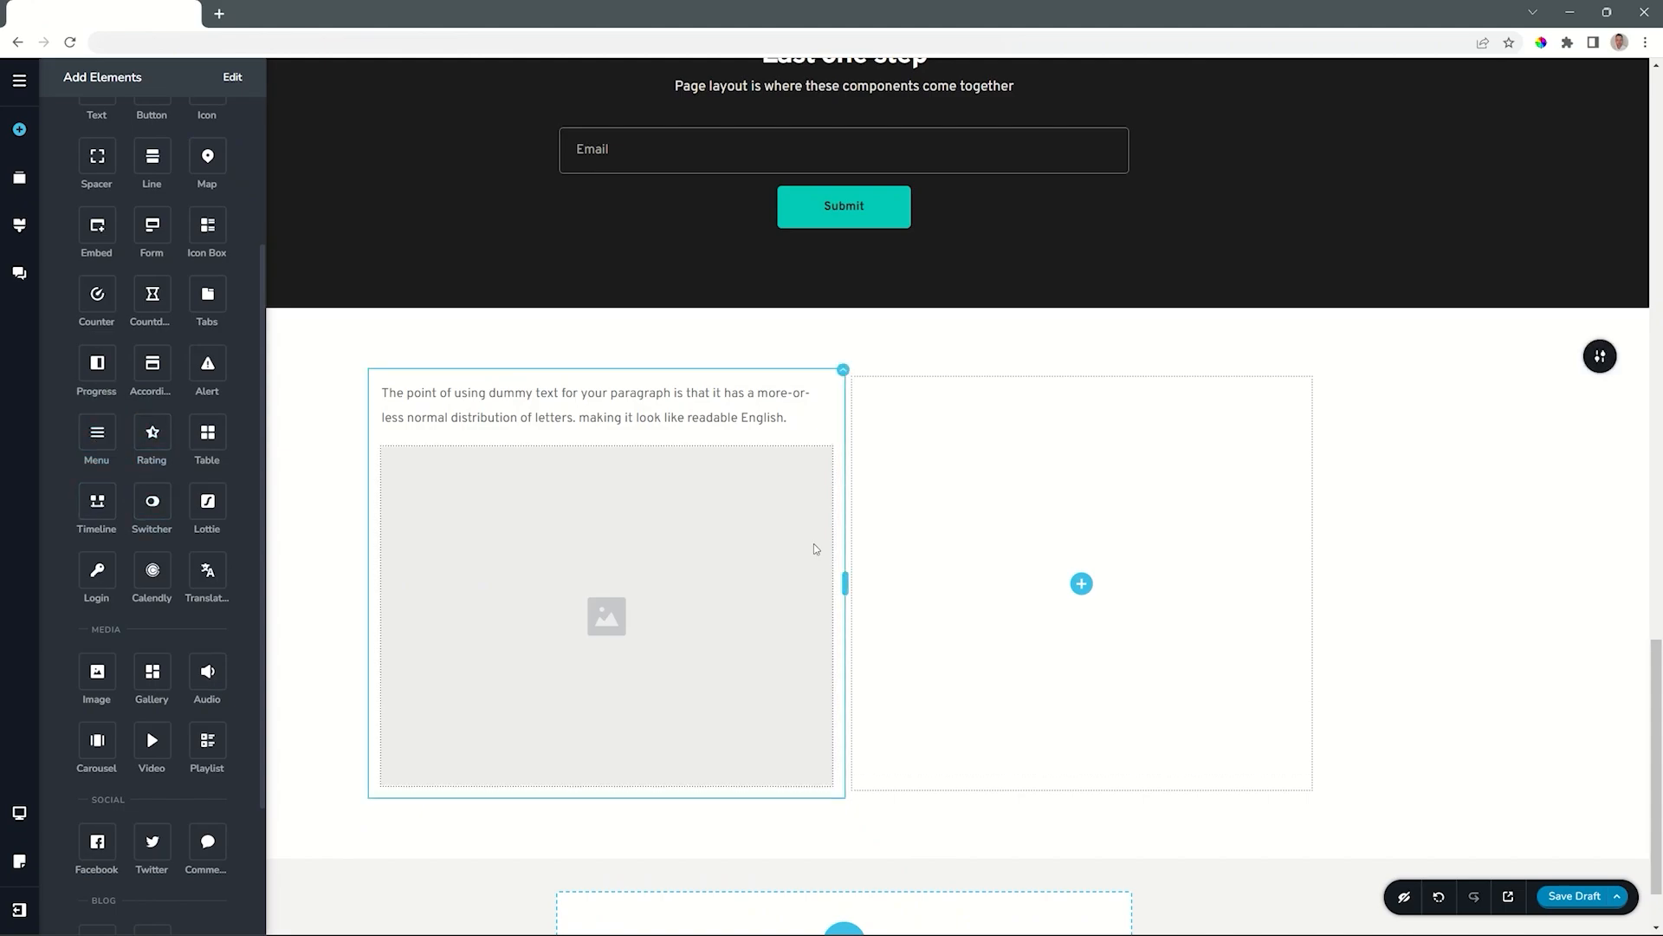
pyautogui.click(1431, 564)
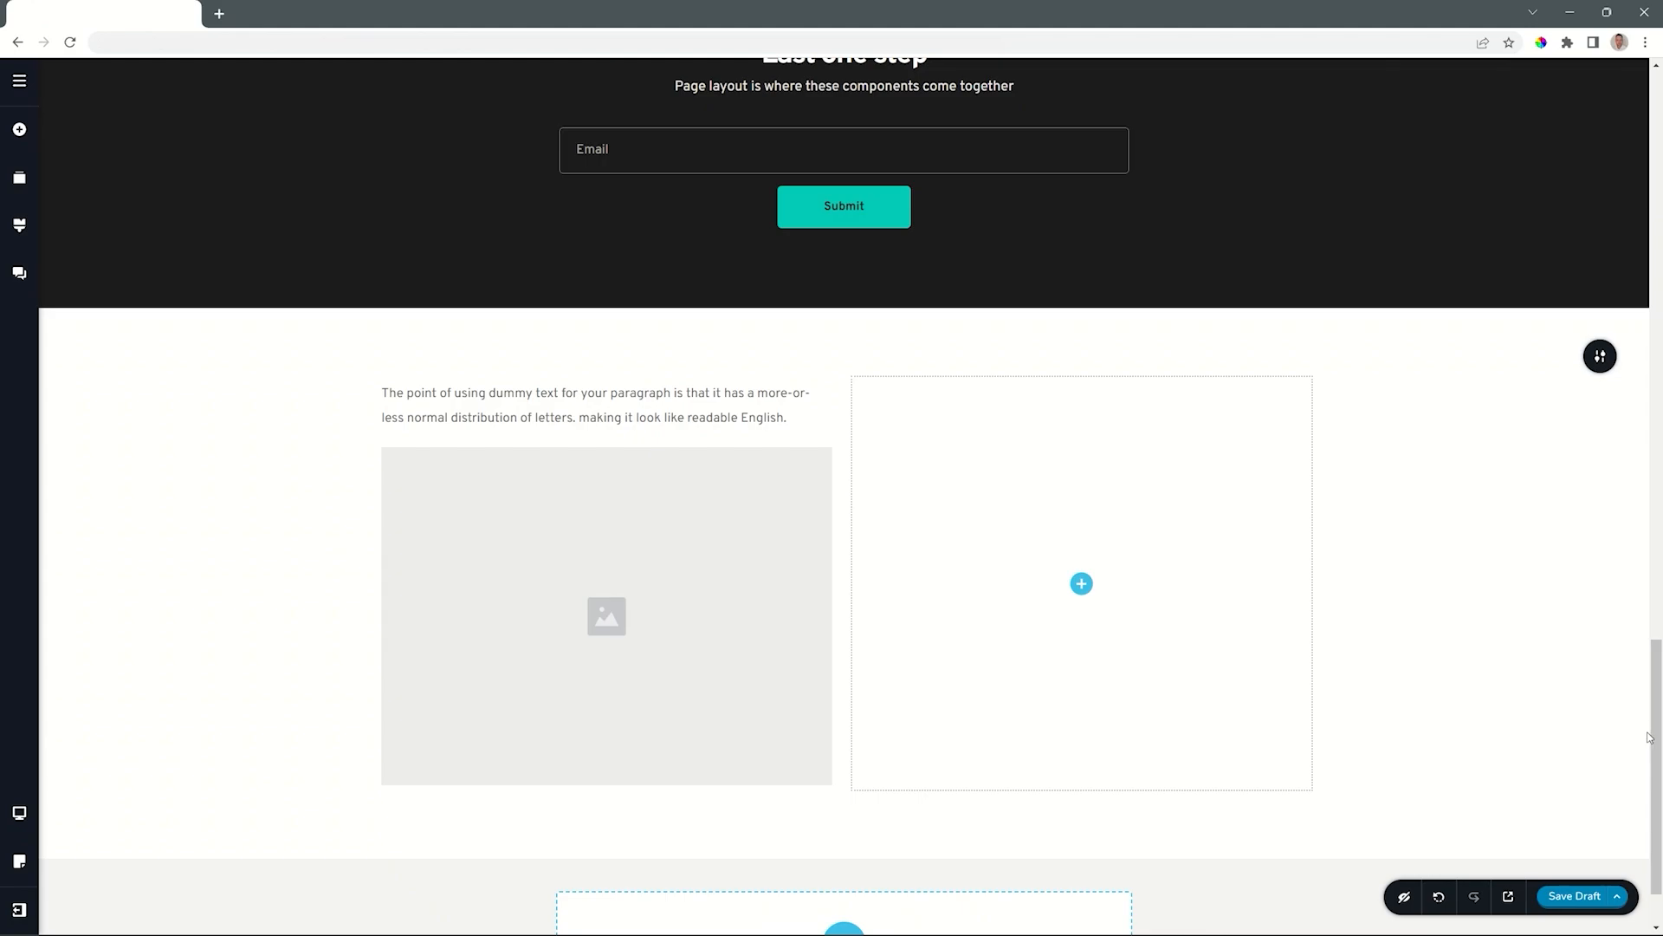
pyautogui.moveTo(1647, 758); pyautogui.dragTo(1659, 202)
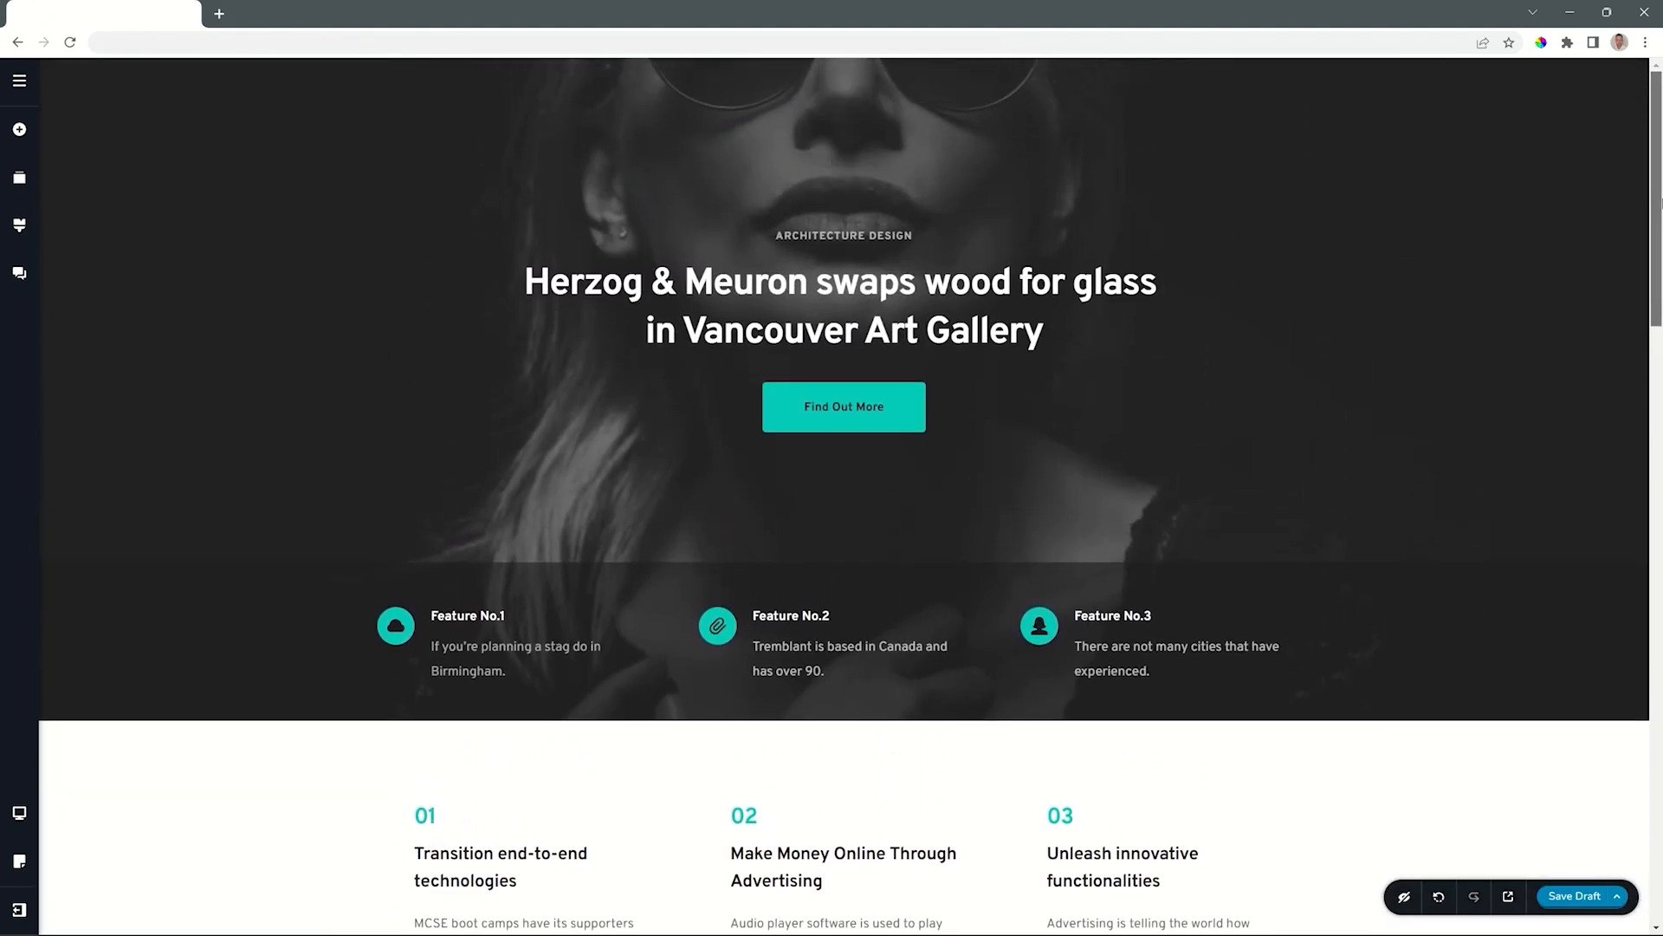